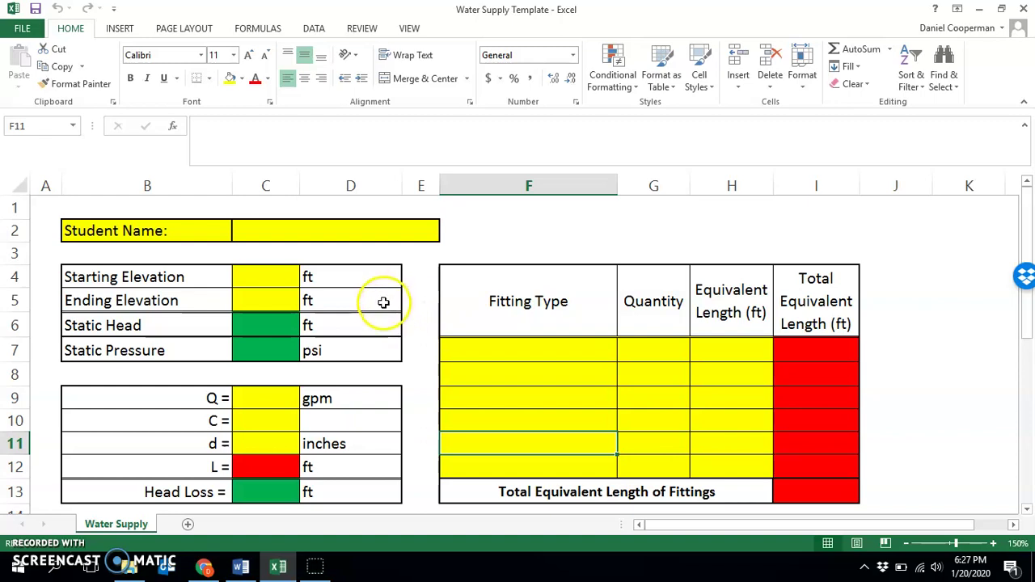
- Examine the template's yellow input cells, red intermediate cells, green answer cells and colour legend, including the starting and ending elevation inputs
drag(508, 353, 712, 467)
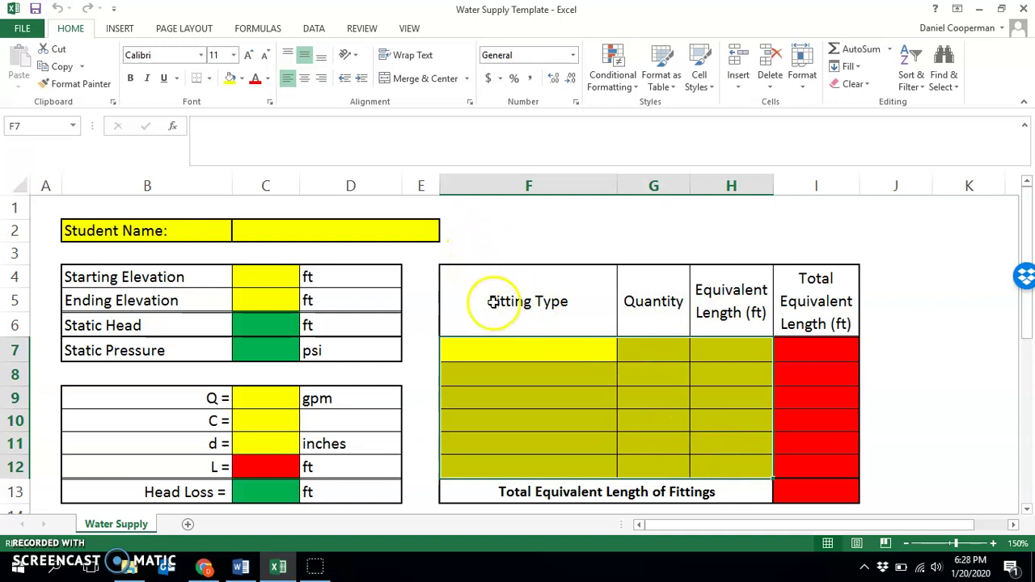
click(510, 351)
click(628, 349)
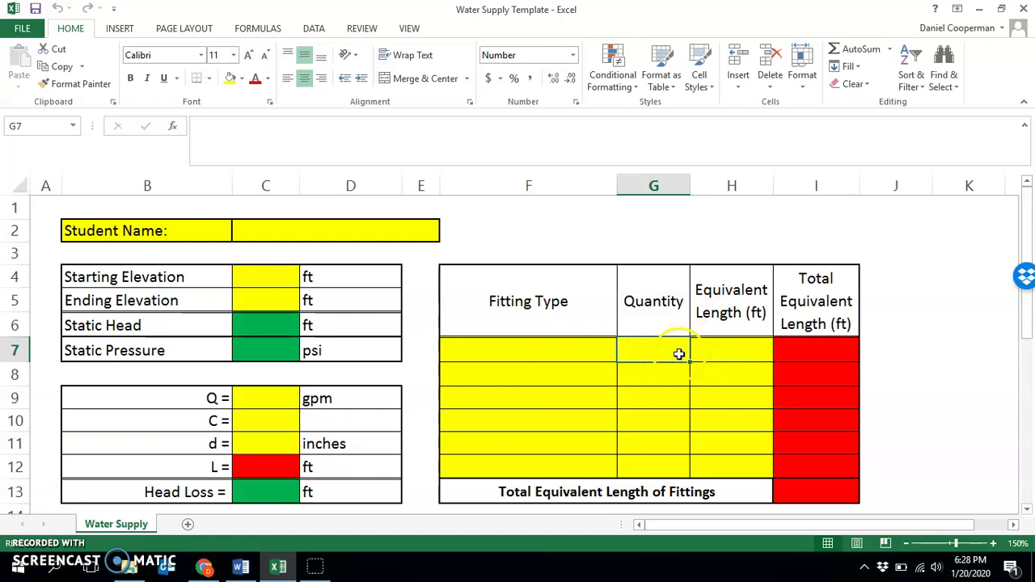
mouse_move(598, 345)
mouse_down()
mouse_move(684, 458)
mouse_move(712, 473)
mouse_up()
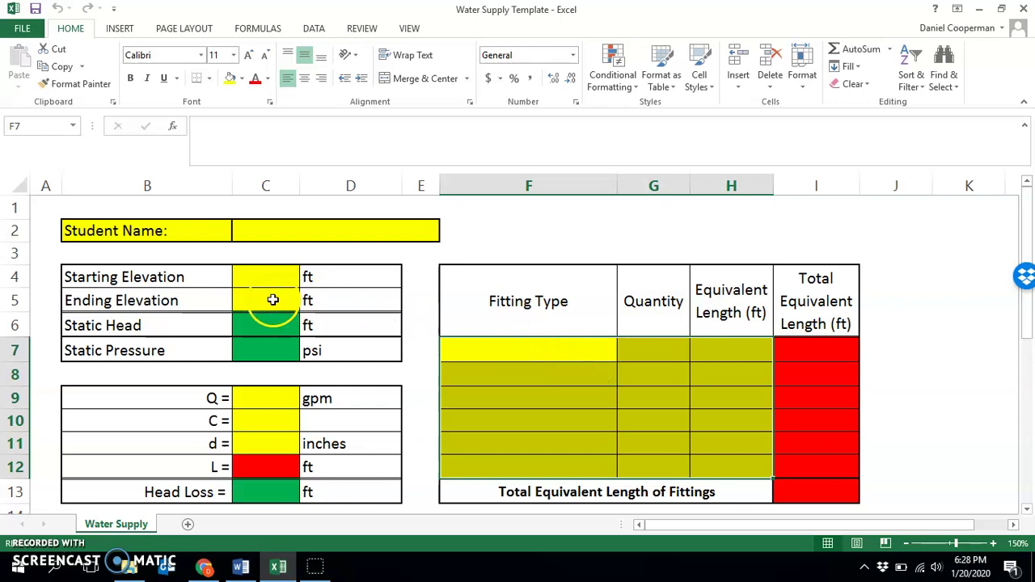
click(283, 325)
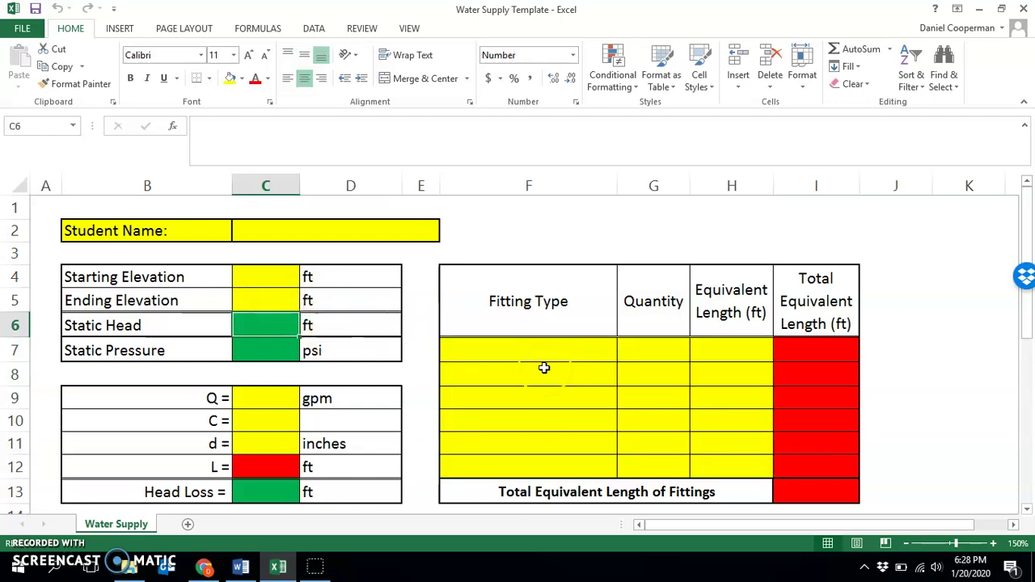
click(815, 392)
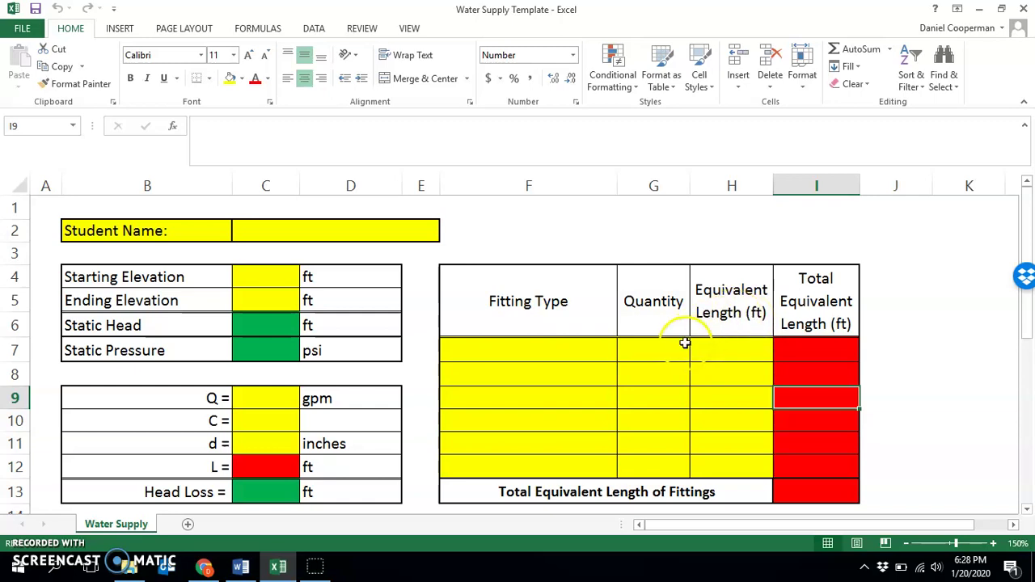
scroll(692, 338, down, 1)
drag(796, 283, 818, 415)
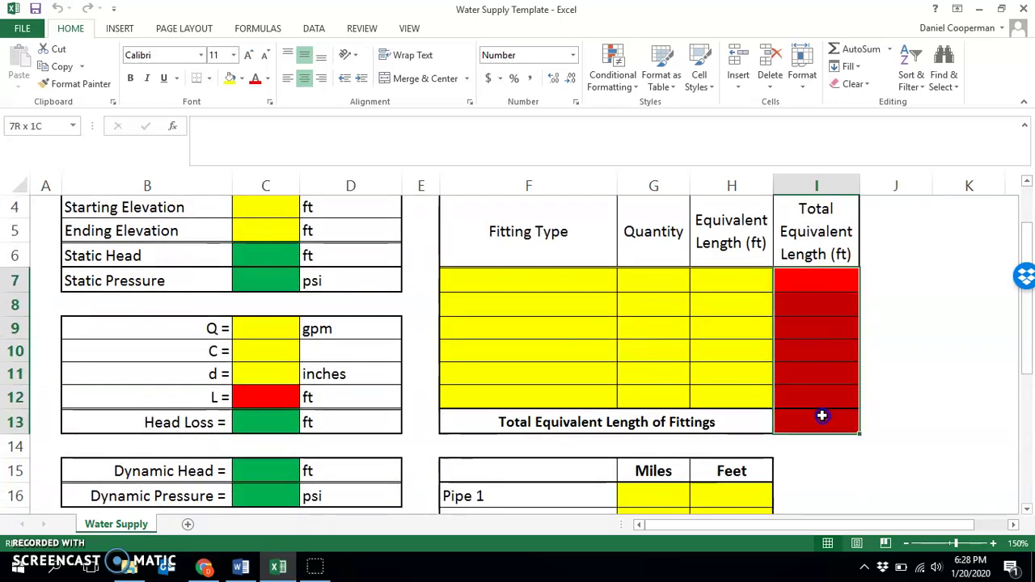
drag(266, 253, 271, 280)
scroll(288, 302, up, 1)
scroll(289, 301, down, 3)
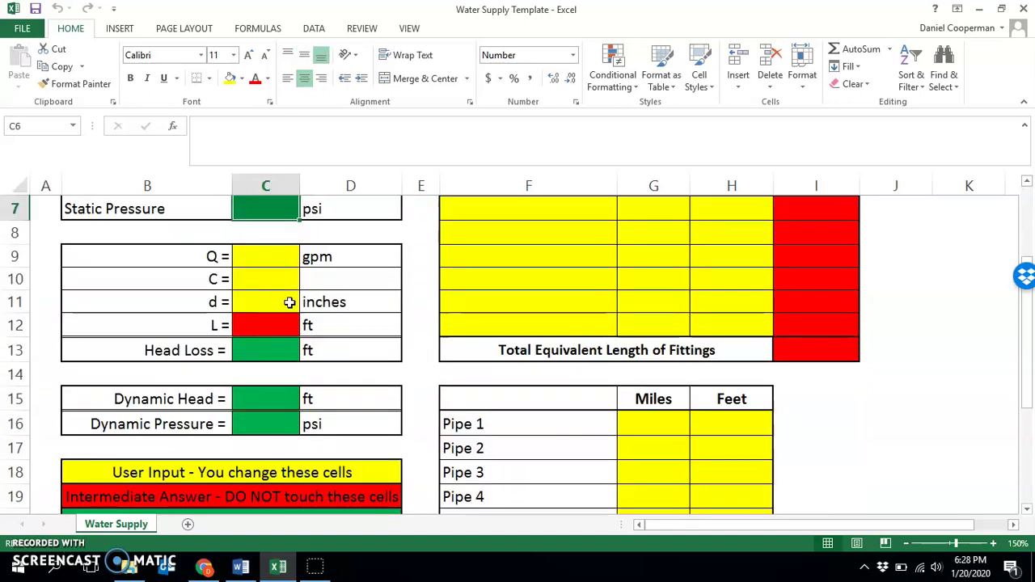
scroll(397, 356, up, 3)
click(469, 241)
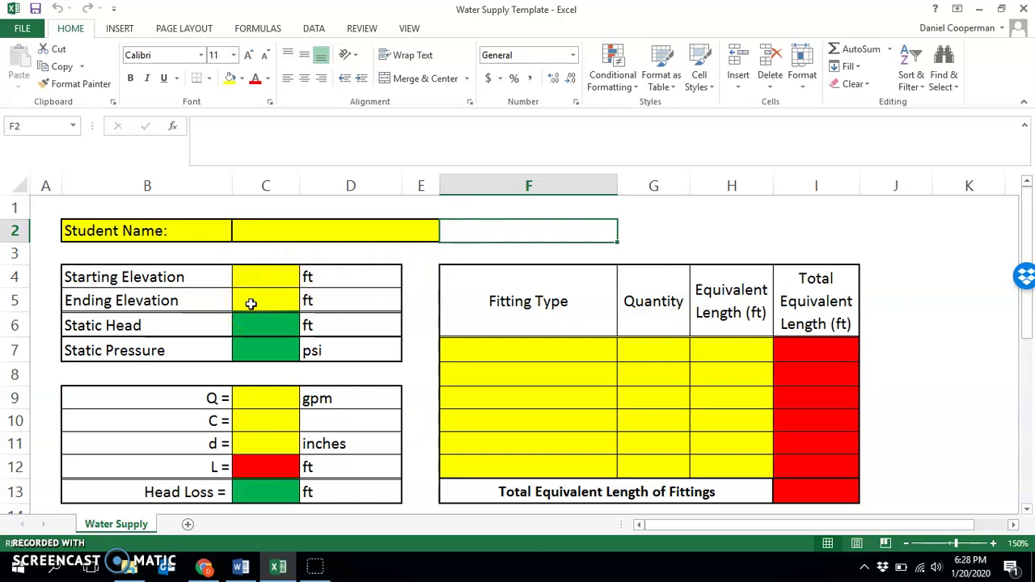
click(255, 274)
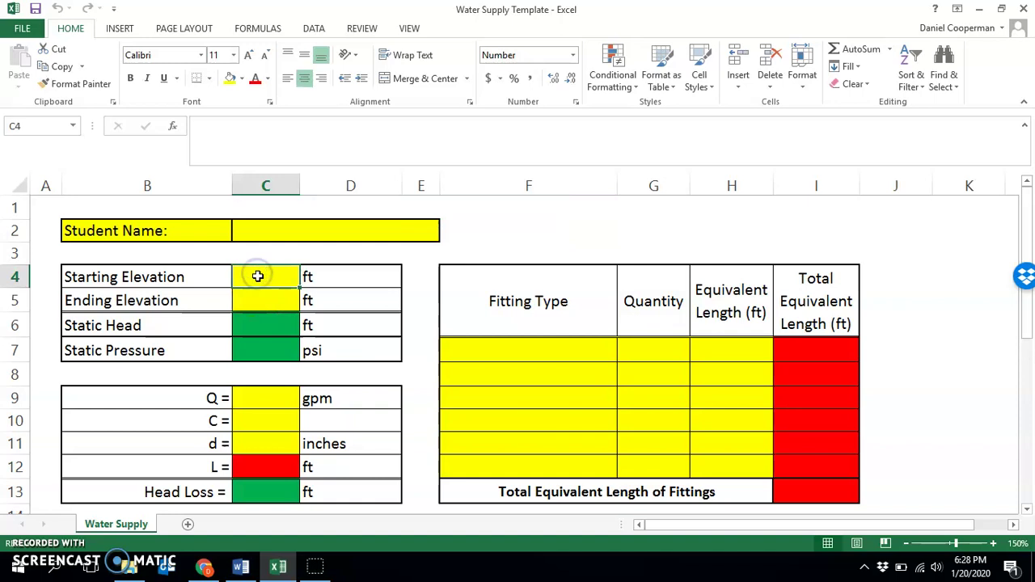
click(265, 303)
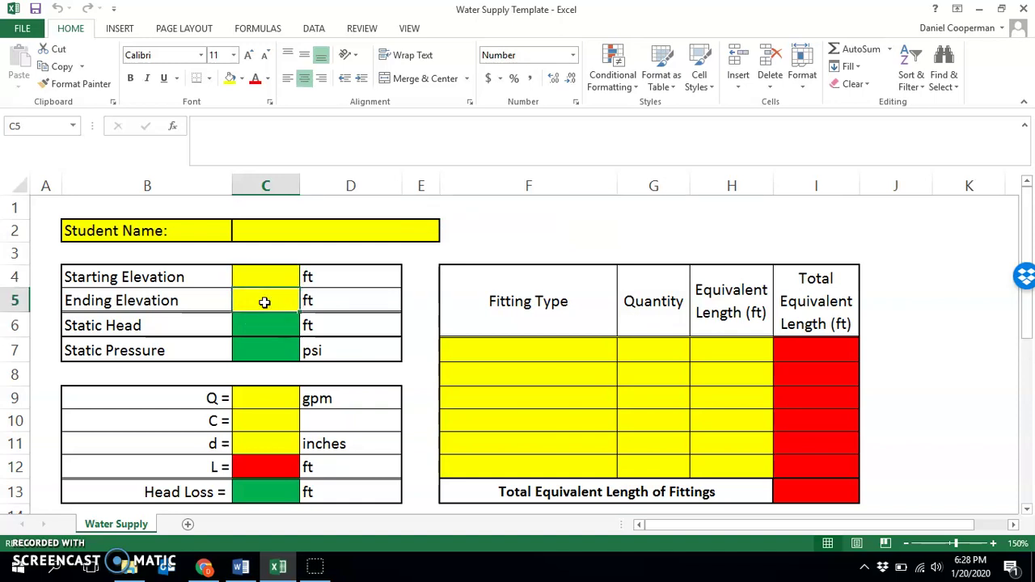
click(256, 277)
click(265, 300)
click(264, 277)
click(270, 301)
- Calculate Static Head in C6 by subtracting the ending elevation from the starting elevation with =C4-C5
click(273, 324)
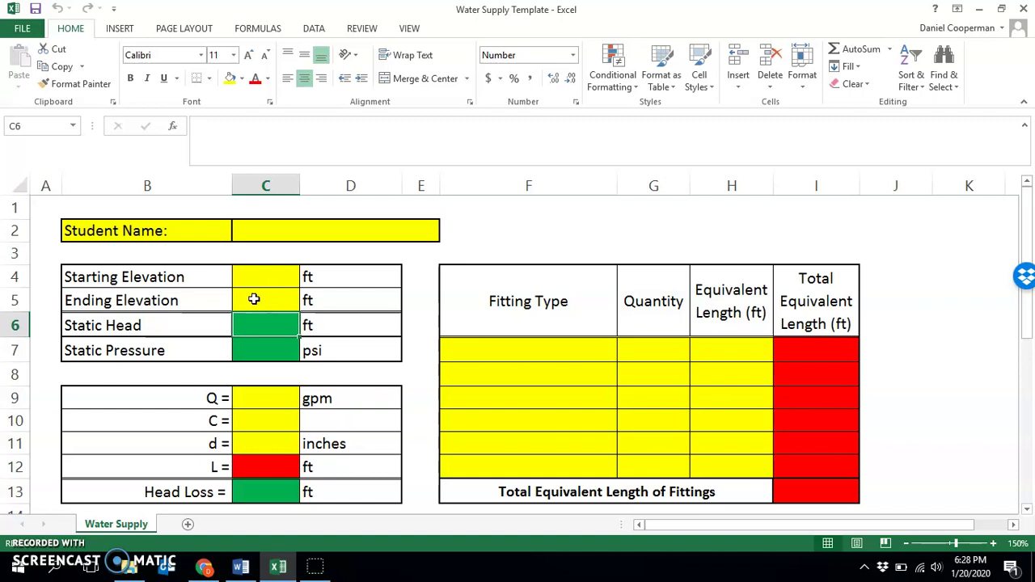
text(=)
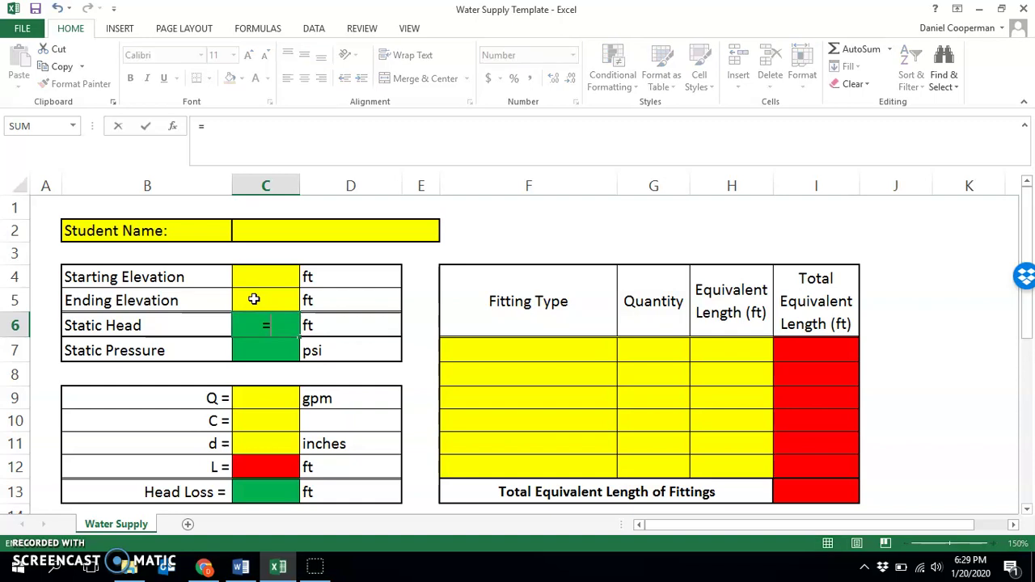
click(251, 279)
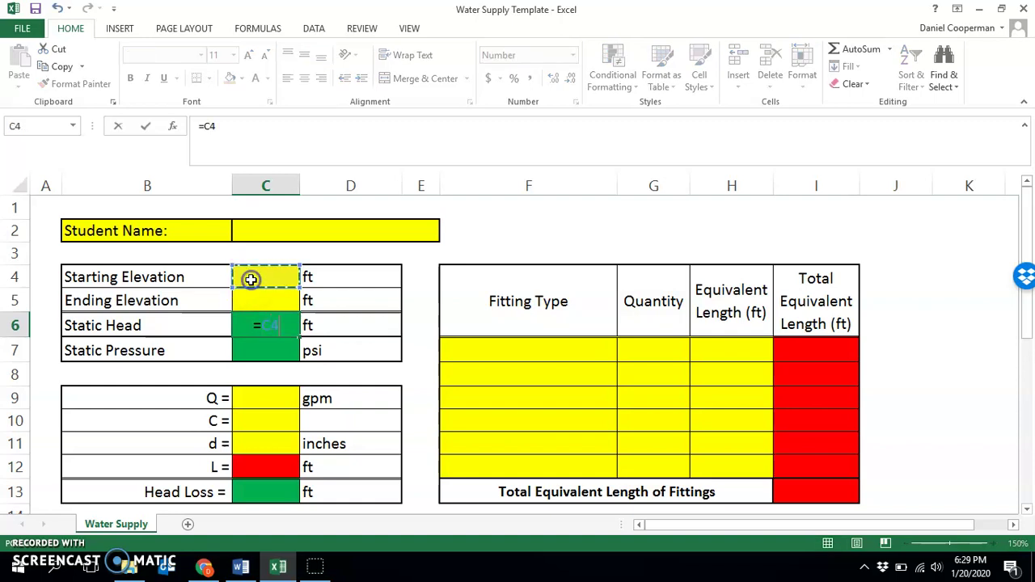
text(-)
click(261, 298)
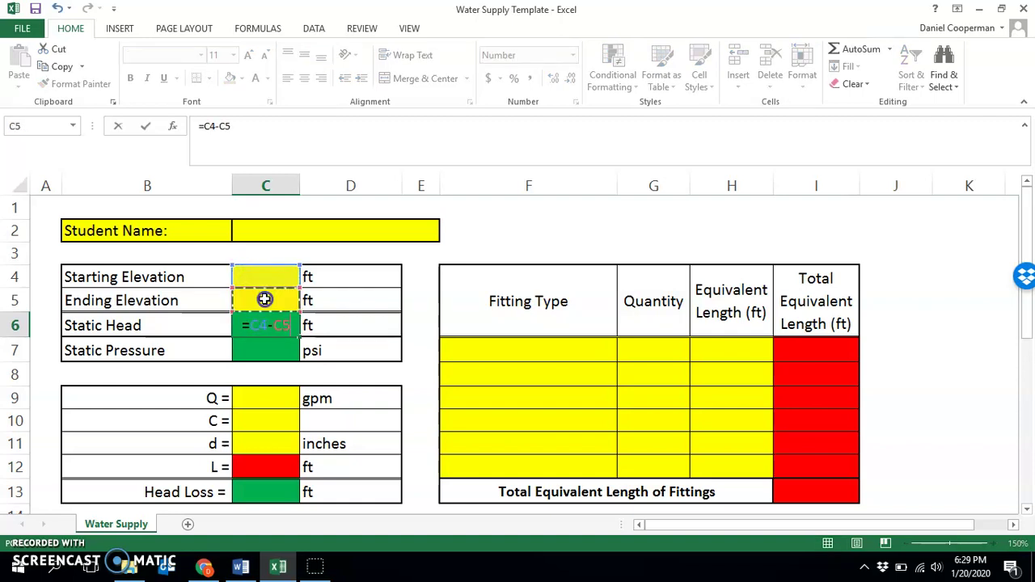
key(Return)
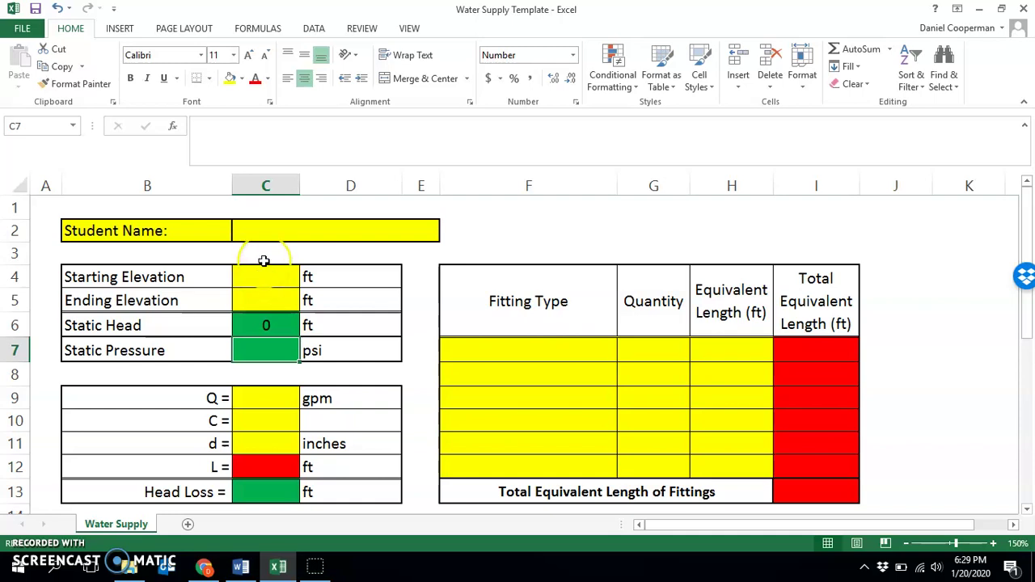
- Calculate Static Pressure in C7 by dividing the static head in C6 by 2.31
text(=)
click(255, 323)
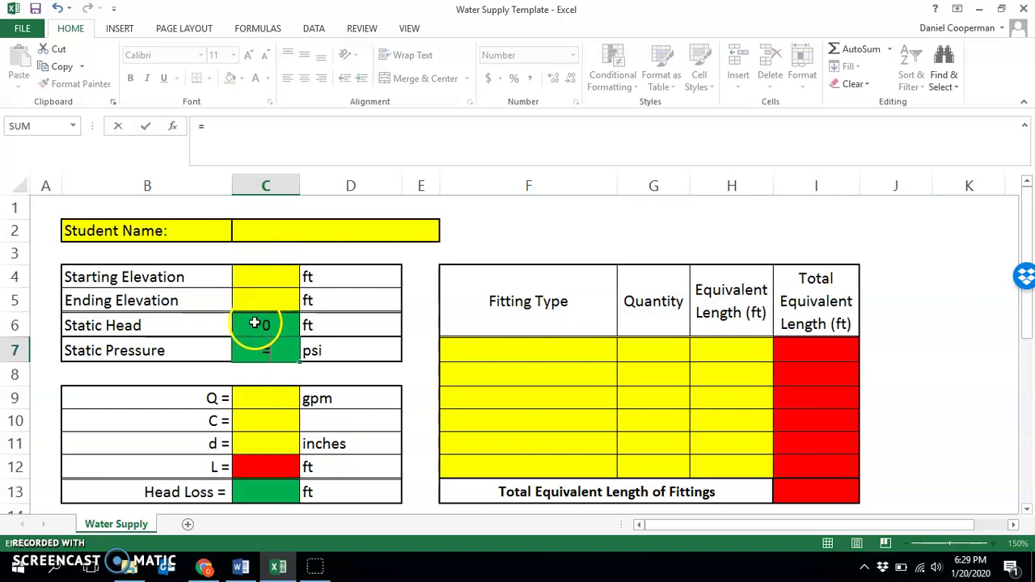
text(/2.31)
key(Return)
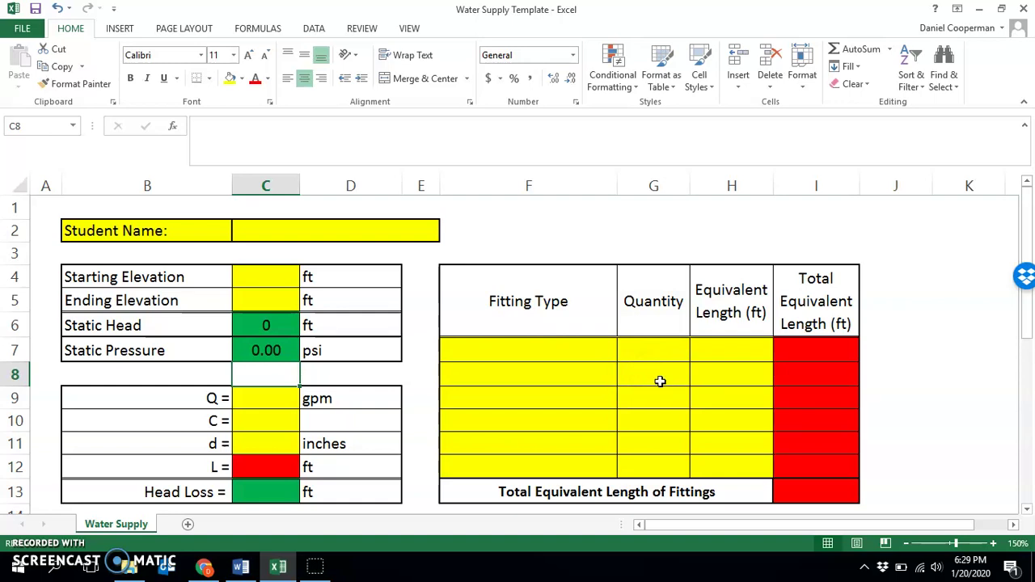
- Enter "Reg 90 degree elbow" as the first fitting type in F7
click(578, 348)
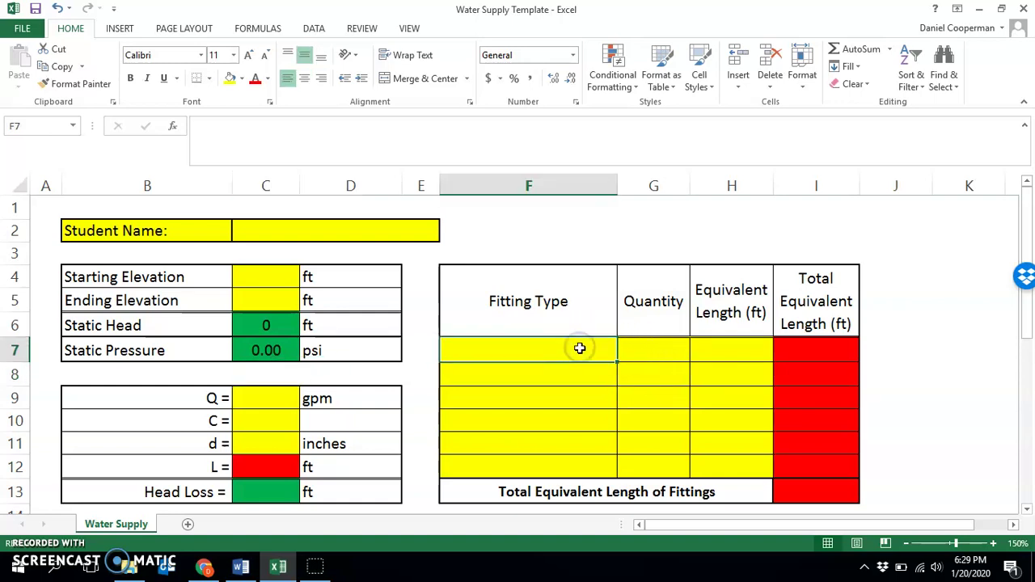
text(Reg 90 degree )
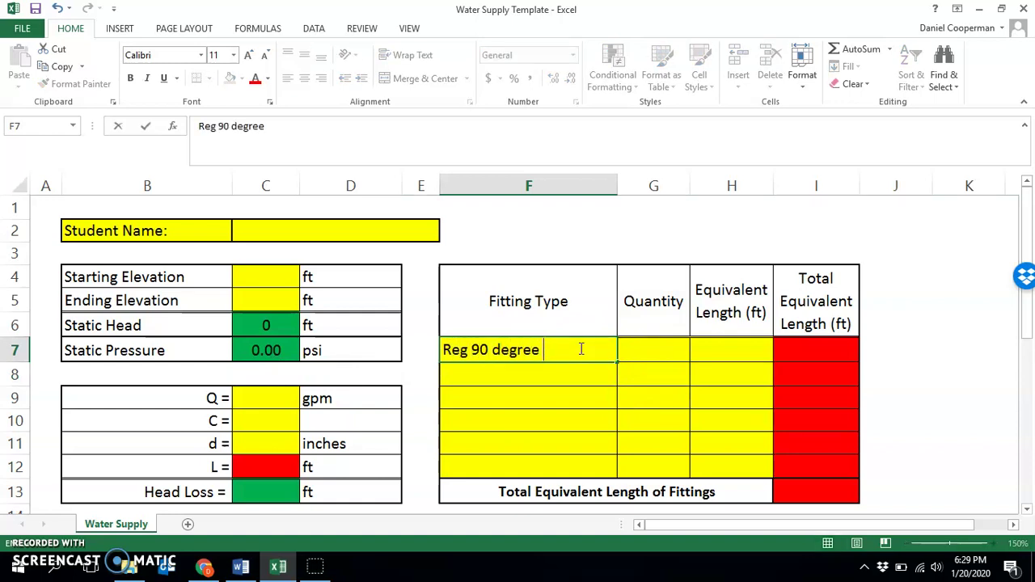
text(elbow)
click(588, 374)
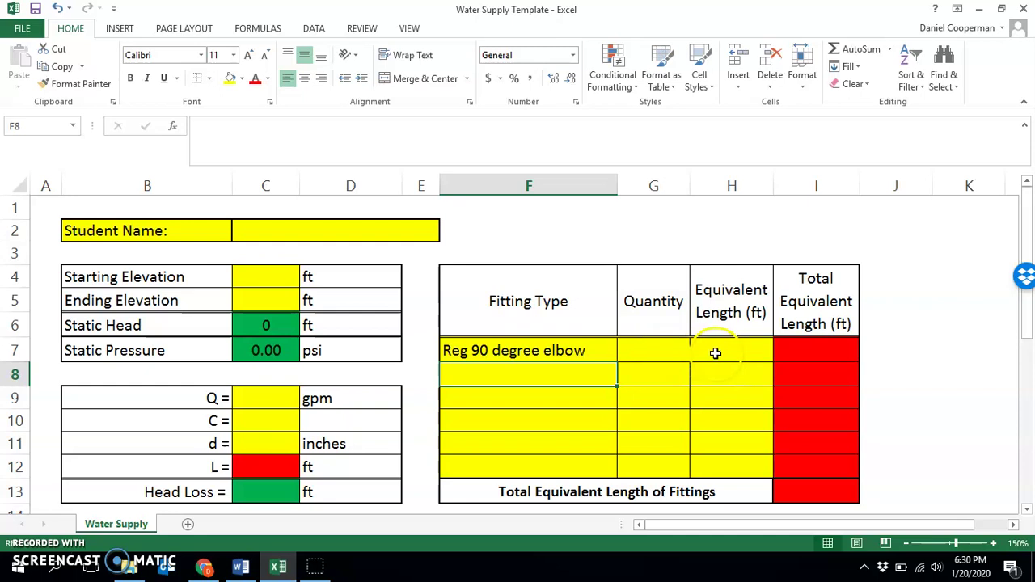
- Switch to Chrome, open the CEA: Water Supply References document from the class's Water Supply material, view its equivalent length table, and return to Excel
click(204, 567)
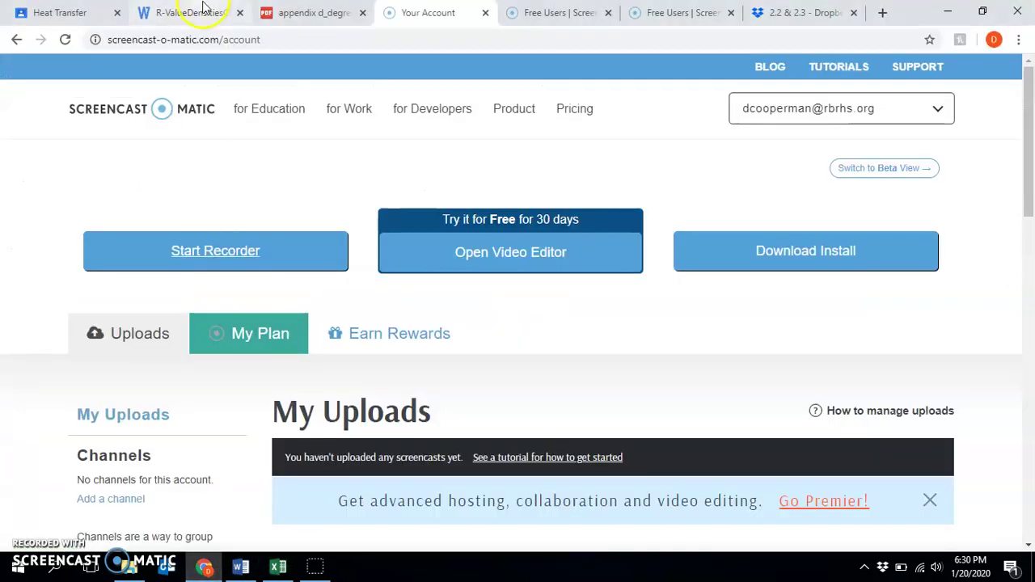
click(203, 12)
click(304, 15)
click(42, 10)
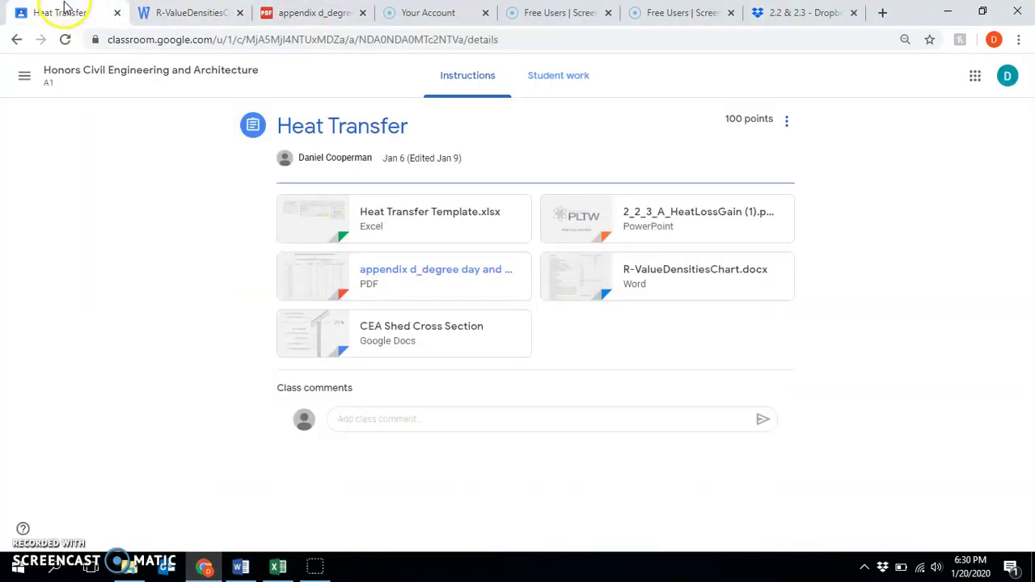
click(76, 70)
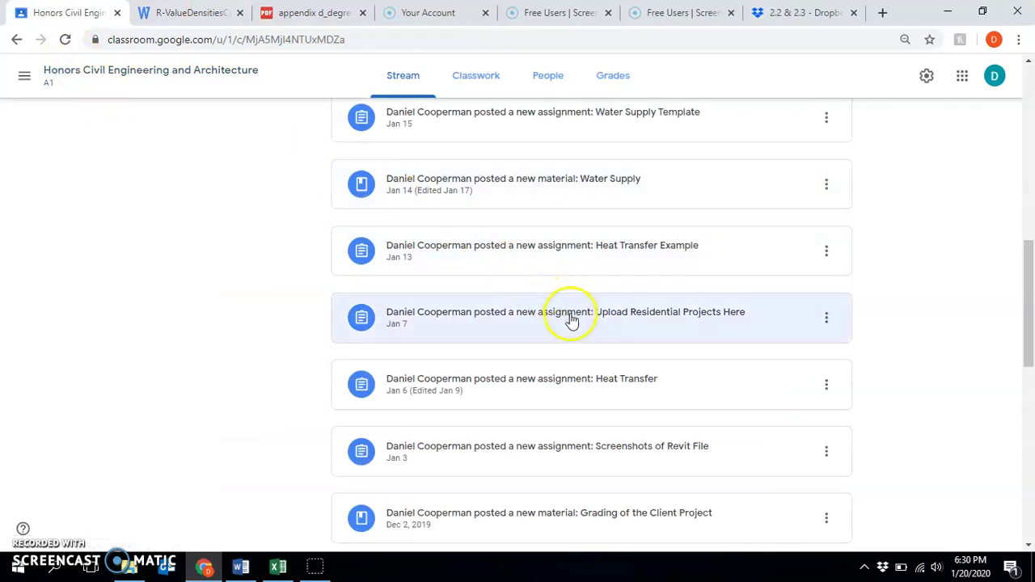
click(552, 181)
click(606, 233)
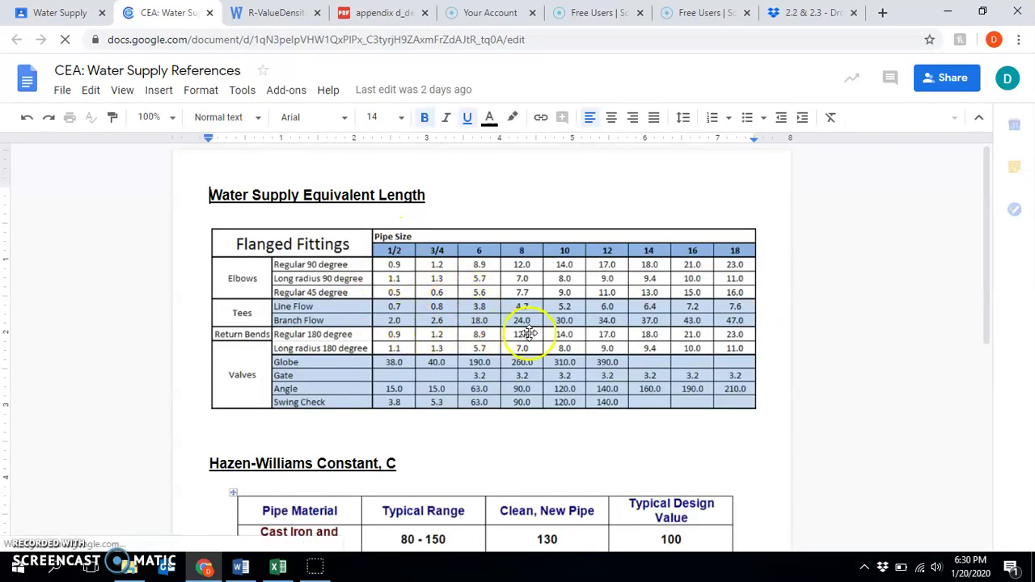
click(947, 13)
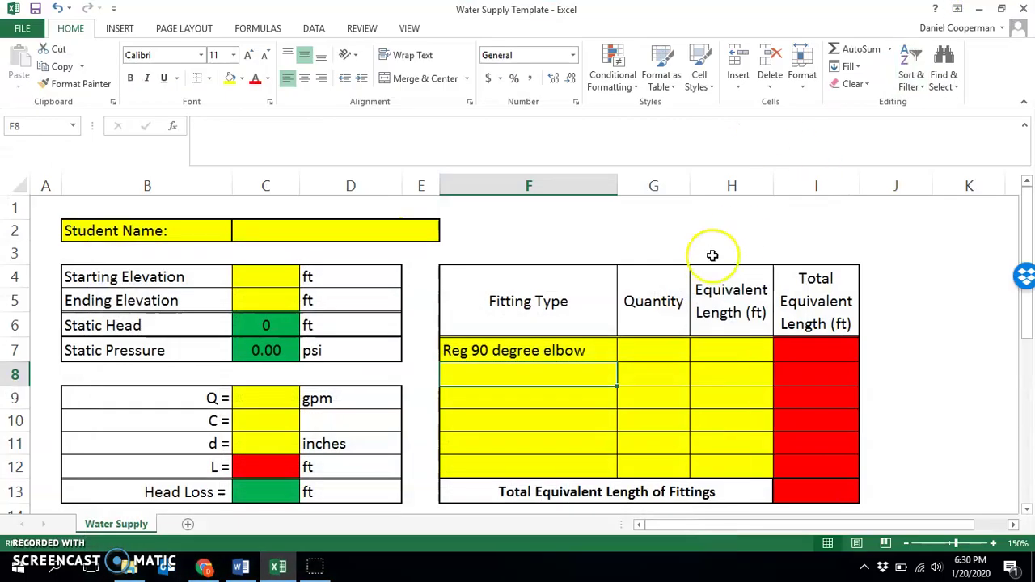
- Calculate the elbow's total equivalent length in I7 as quantity times equivalent length with =G7*H7
click(800, 351)
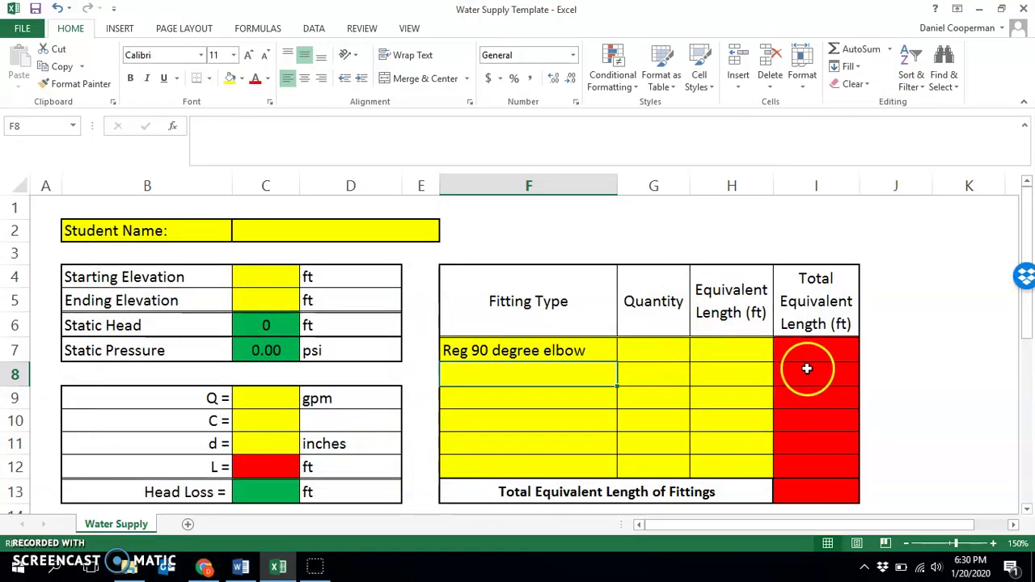
text(=)
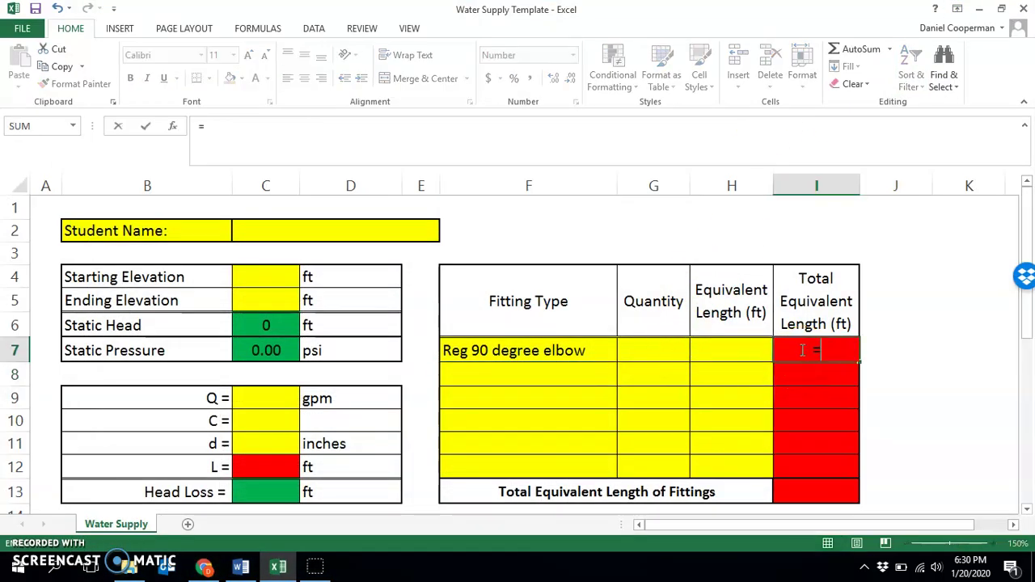
click(661, 350)
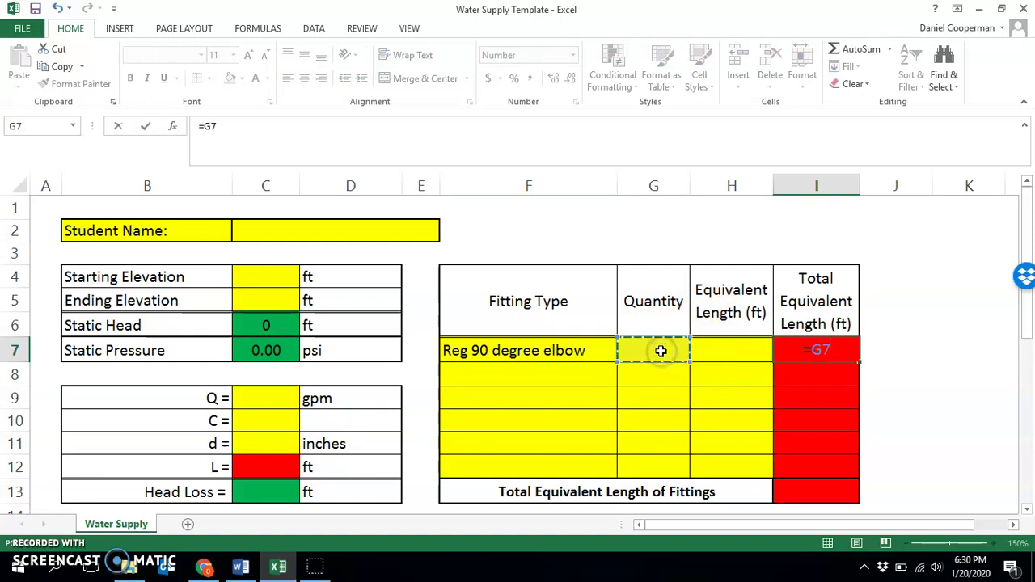
text(*)
click(714, 345)
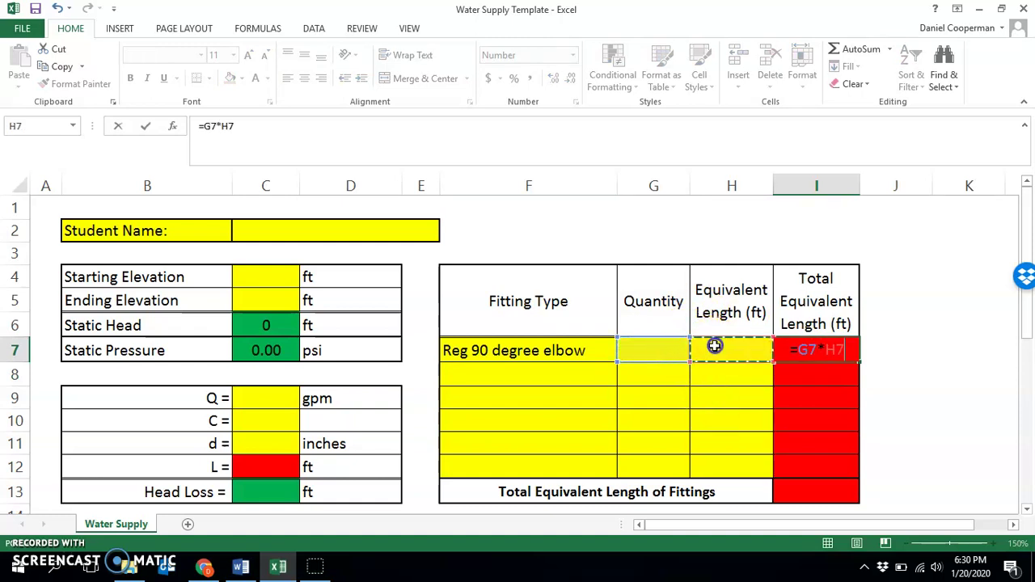
key(Return)
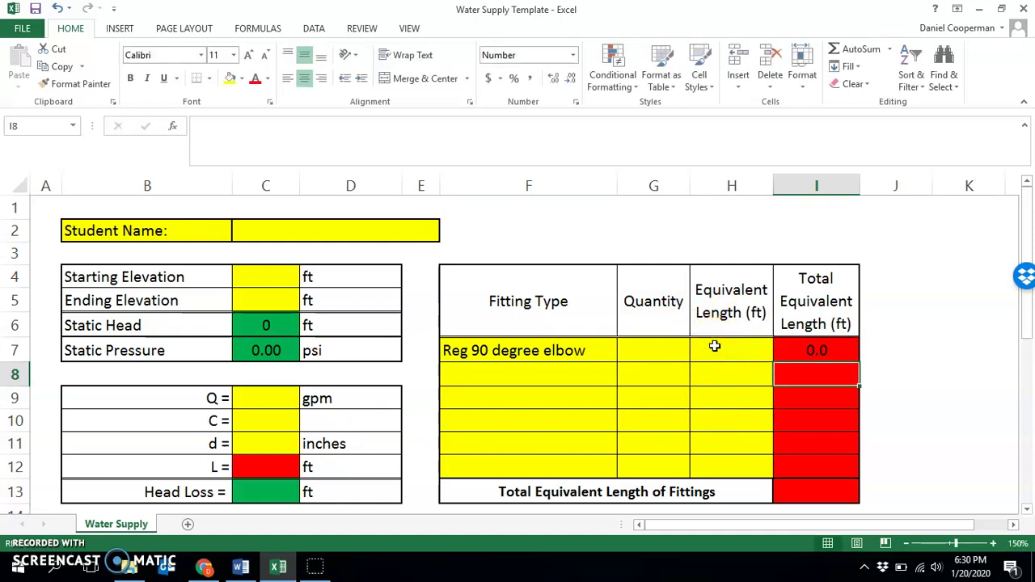
- Enter =G8*H8 in I8 as the second fitting row's total equivalent length, and clear that cell again
click(820, 369)
click(670, 139)
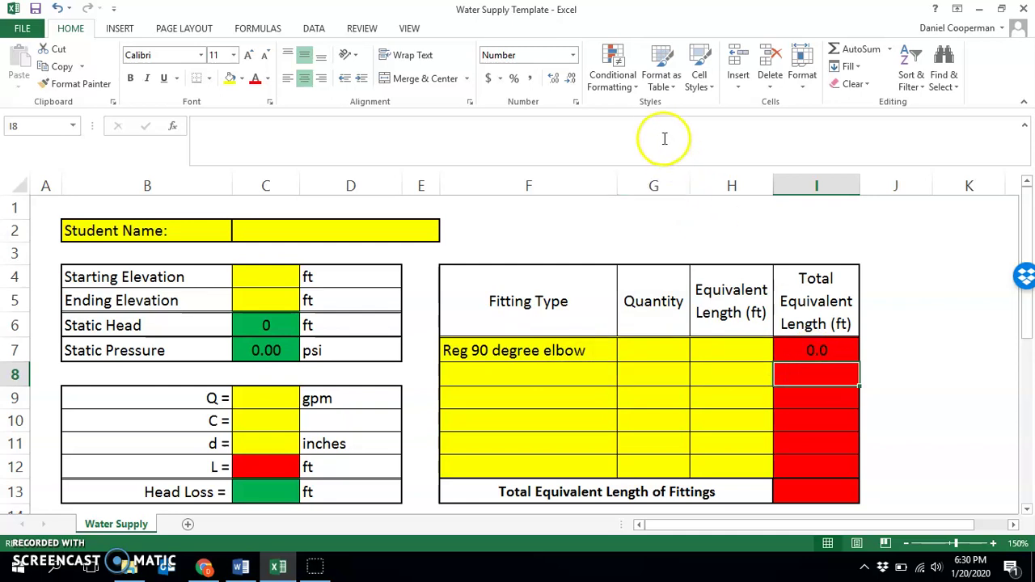
text(=)
click(661, 375)
text(*)
click(728, 376)
key(Return)
click(794, 369)
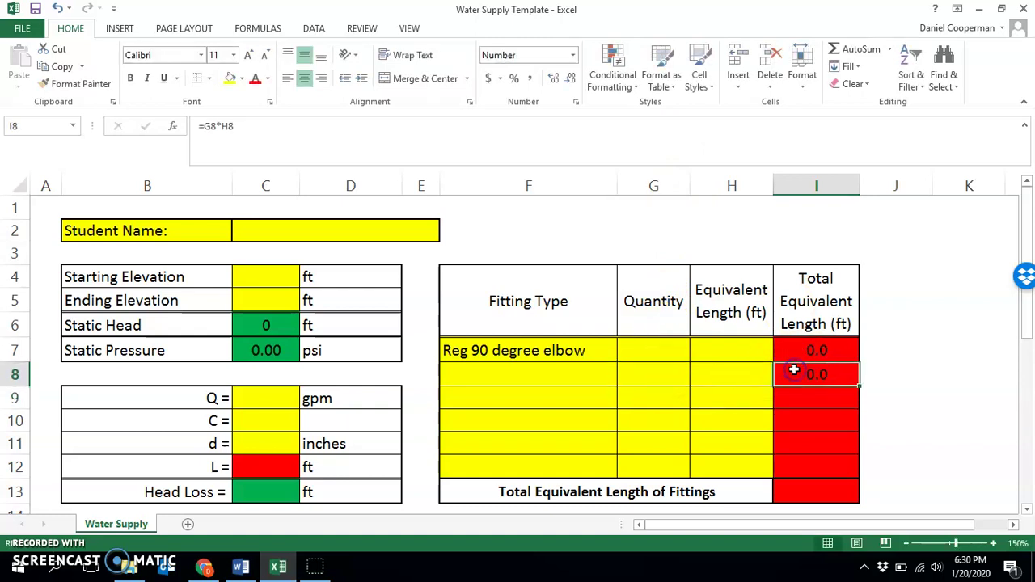
key(Delete)
- Fill the total equivalent length formula from I7 down through I12 for the remaining fitting rows
click(807, 346)
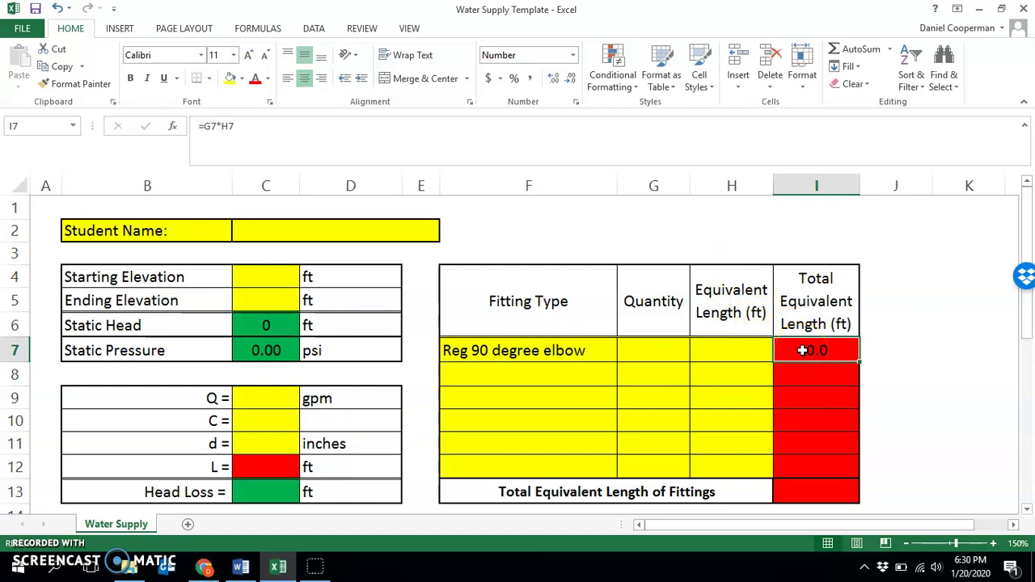
click(858, 360)
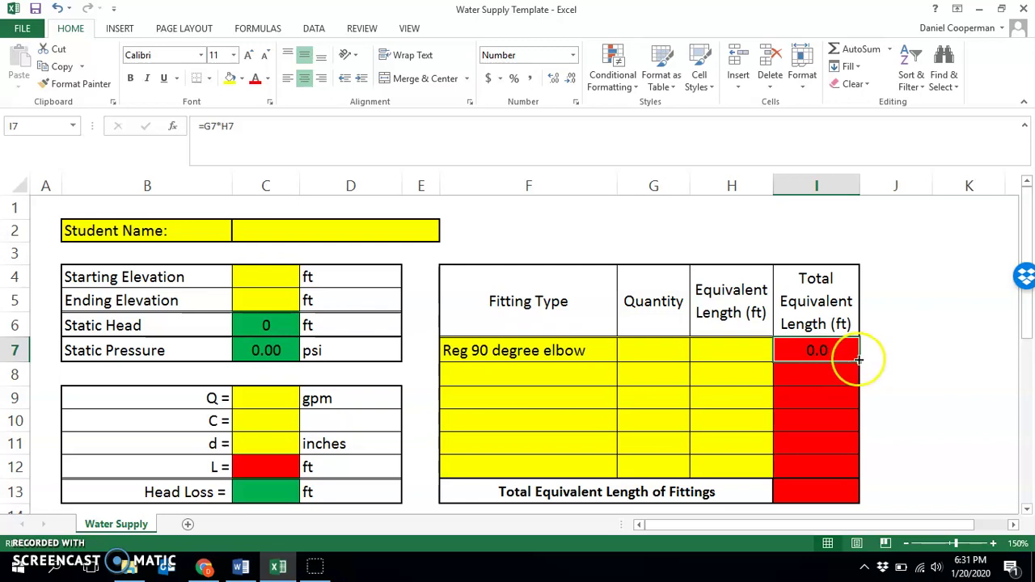
drag(857, 361, 857, 468)
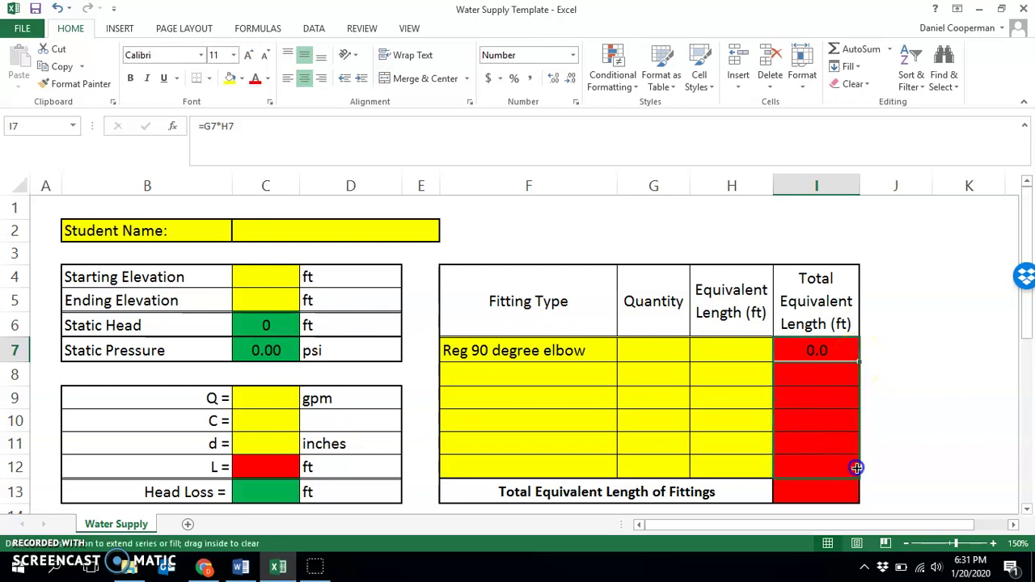
- Check the filled total equivalent length formulas in the fitting rows of column I down to I12
click(902, 399)
click(837, 465)
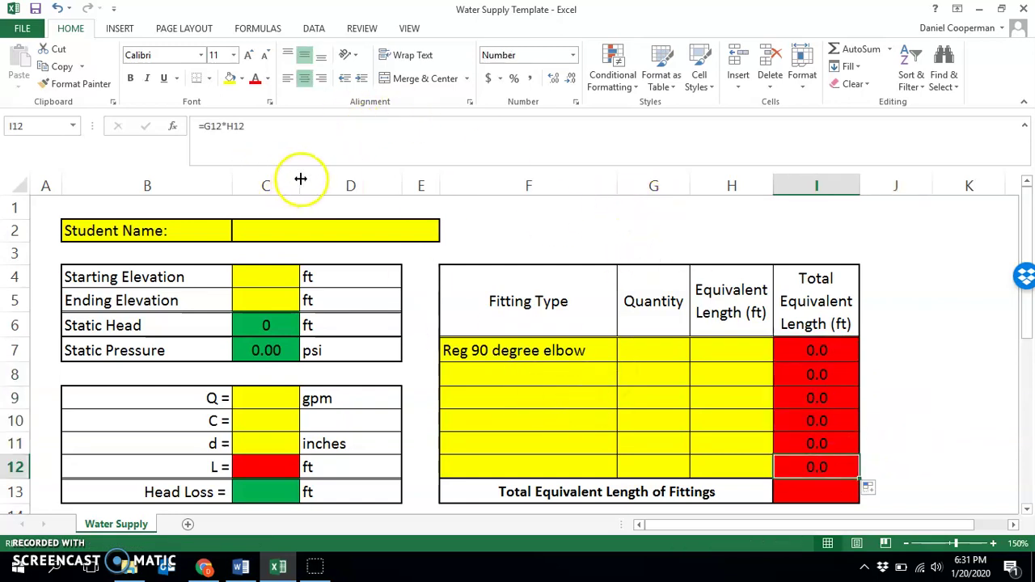
click(819, 418)
click(799, 389)
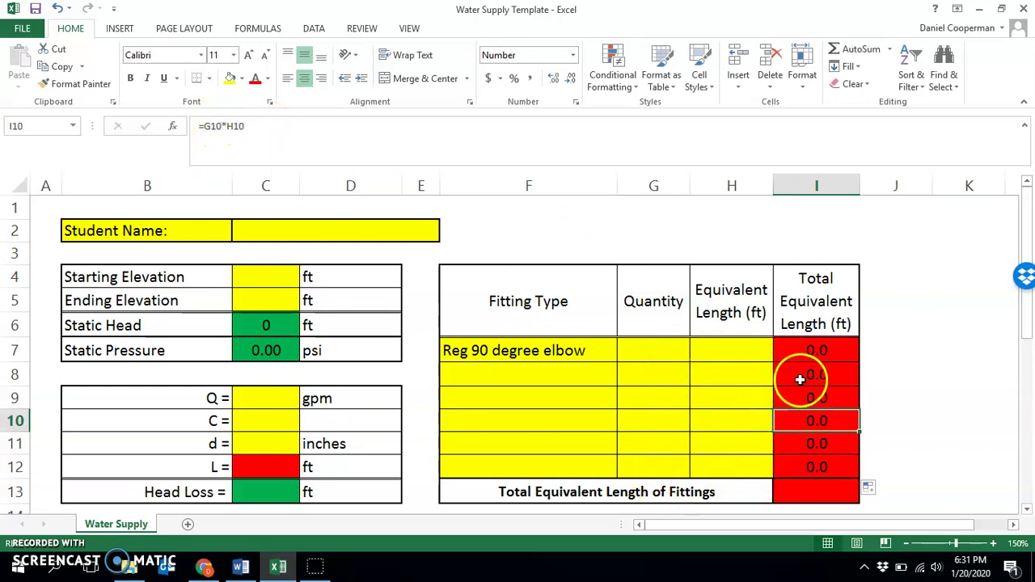
click(807, 428)
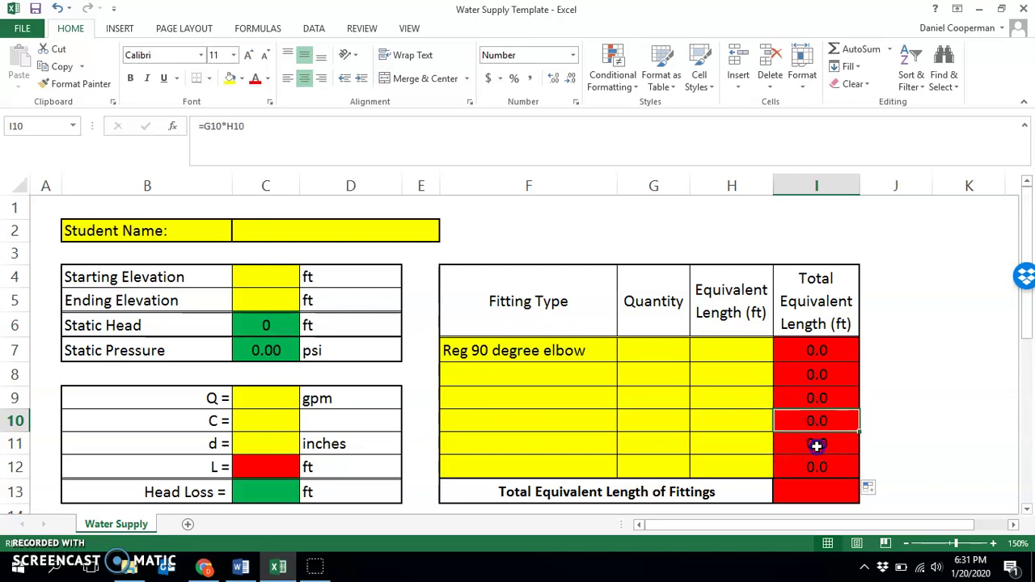
click(815, 443)
click(823, 469)
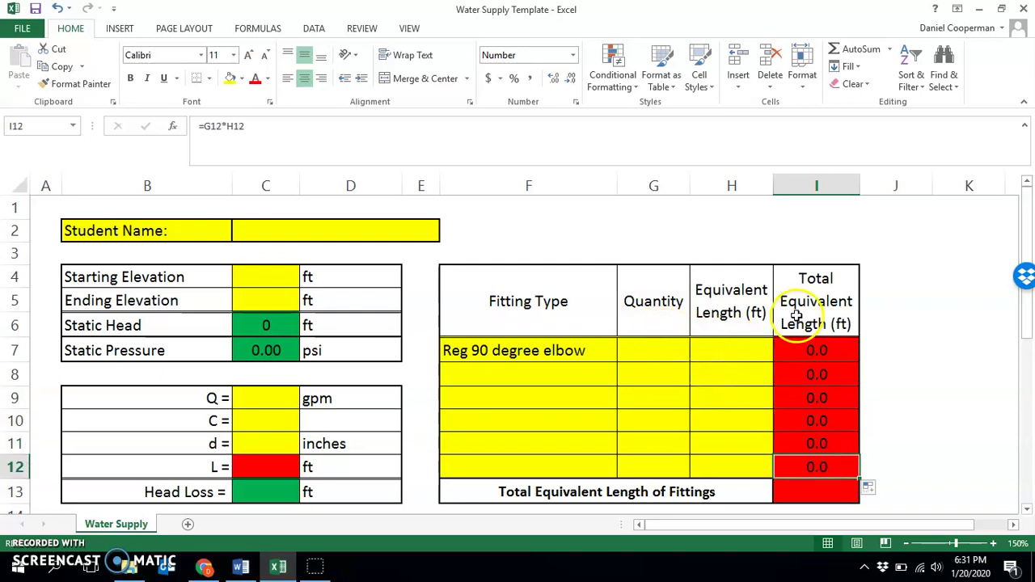
- Calculate the Total Equivalent Length of Fittings in I13 with a SUM of the fitting rows' totals above it
scroll(745, 343, down, 2)
click(812, 348)
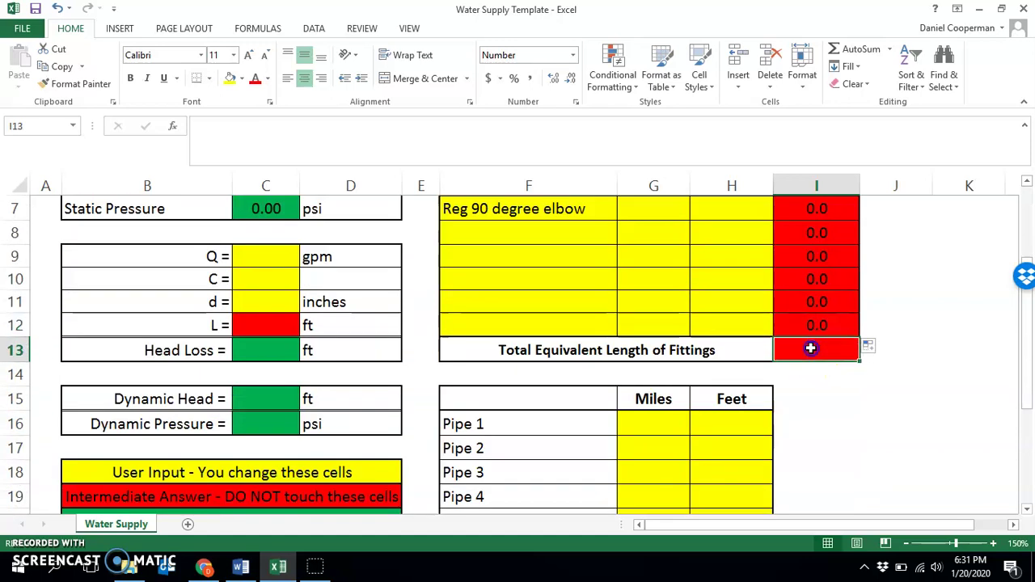
click(617, 156)
text(=sum)
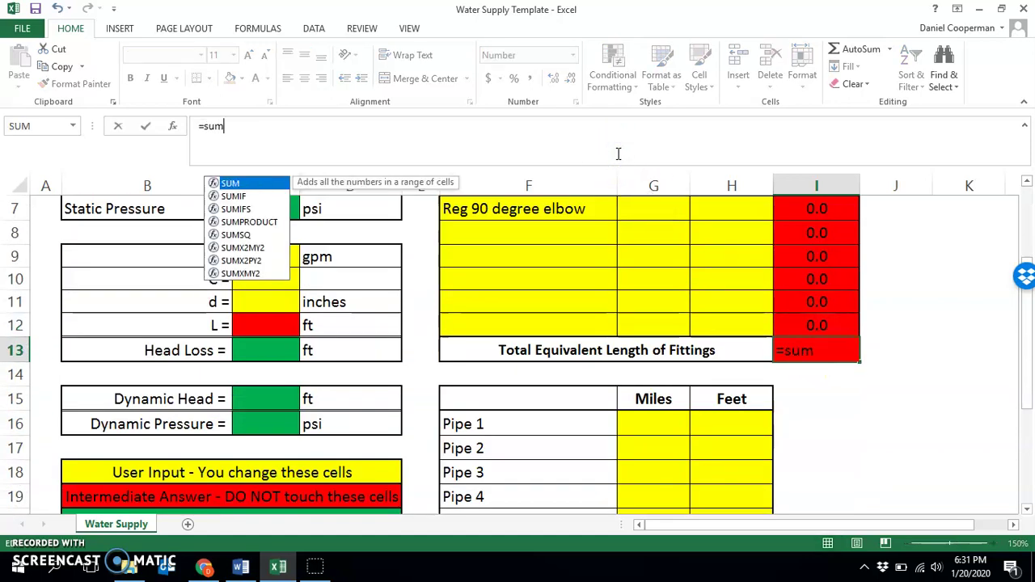
double_click(233, 183)
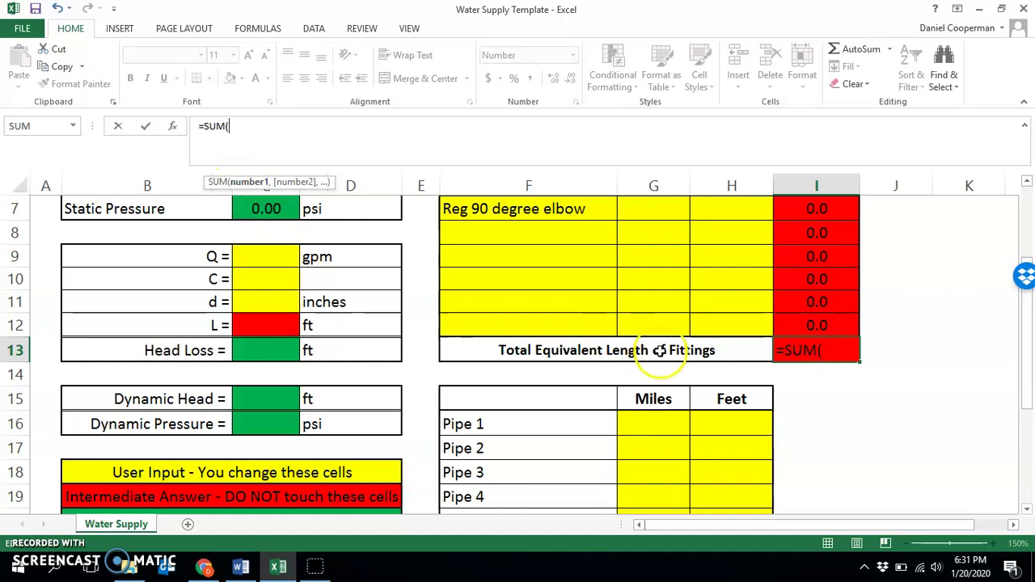
drag(818, 328, 823, 256)
key(Return)
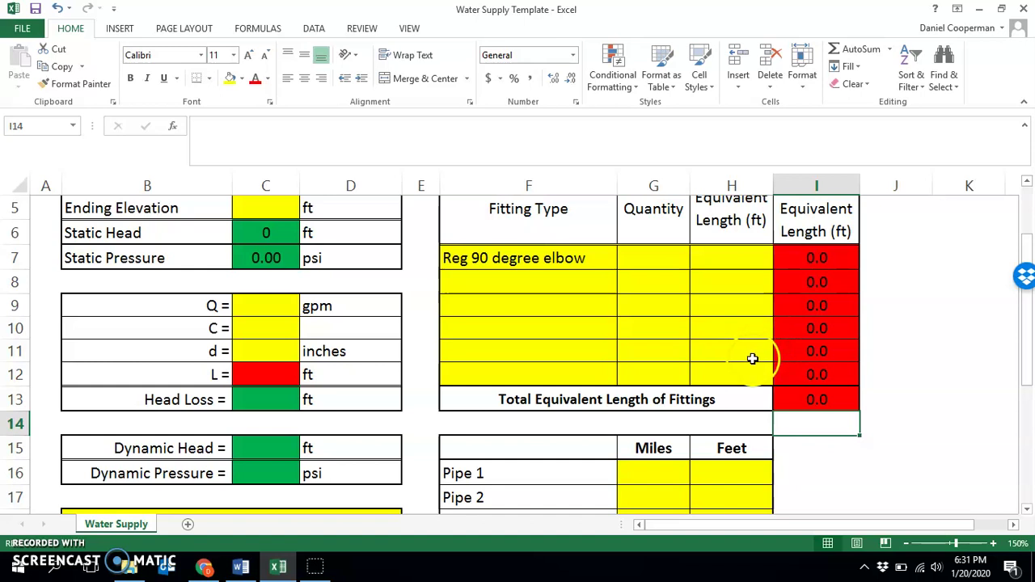
- Examine the pipe table's Miles and Feet input cells and the unit of pipe length L in the head loss table
scroll(742, 352, down, 1)
scroll(738, 346, down, 1)
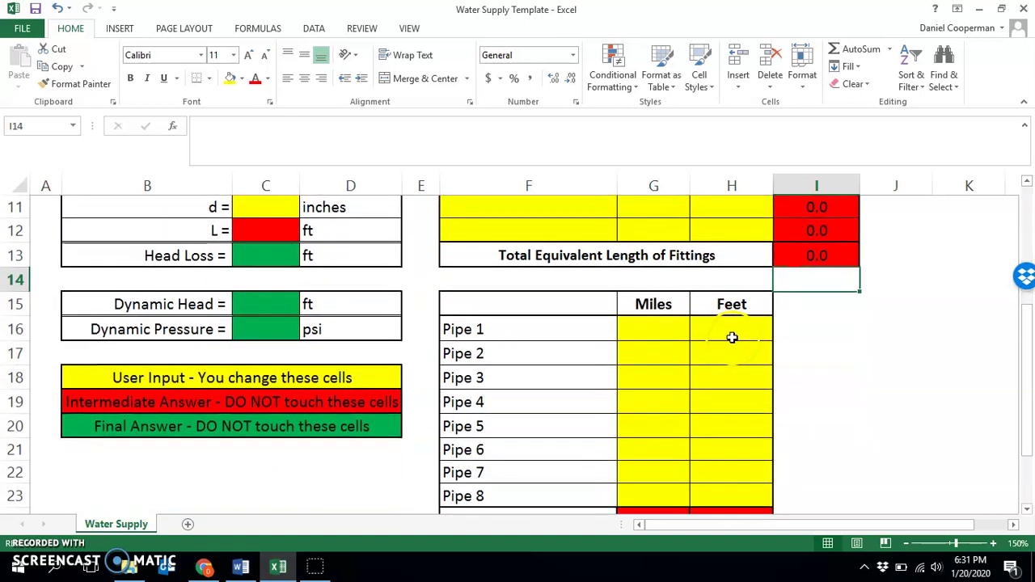
scroll(728, 334, down, 1)
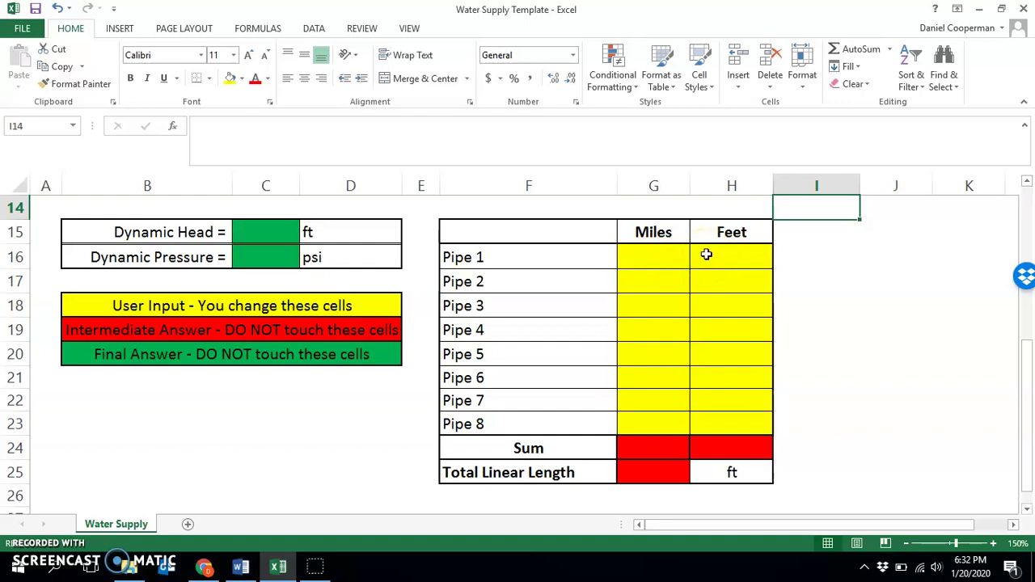
click(646, 262)
click(717, 282)
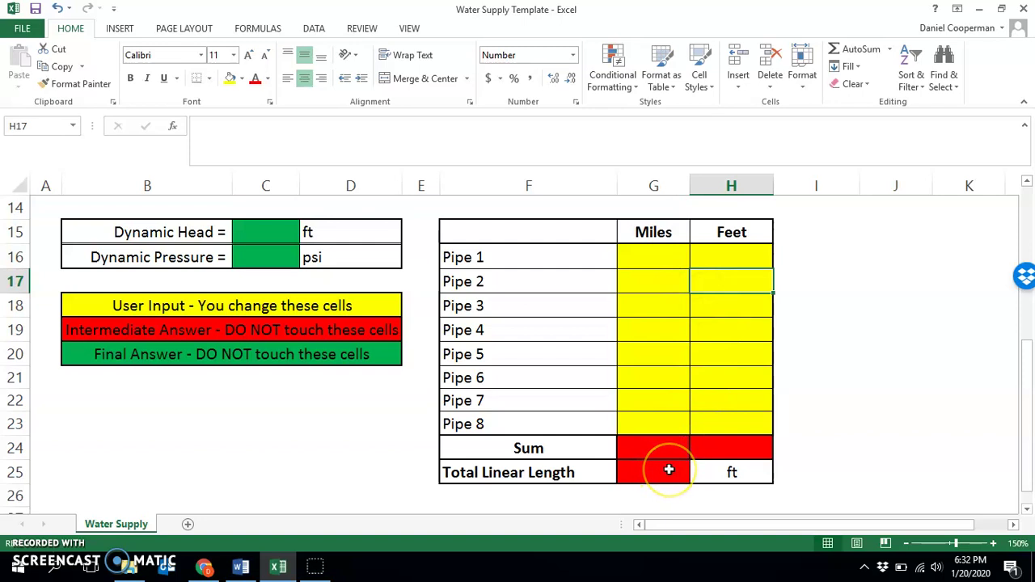
scroll(669, 469, up, 2)
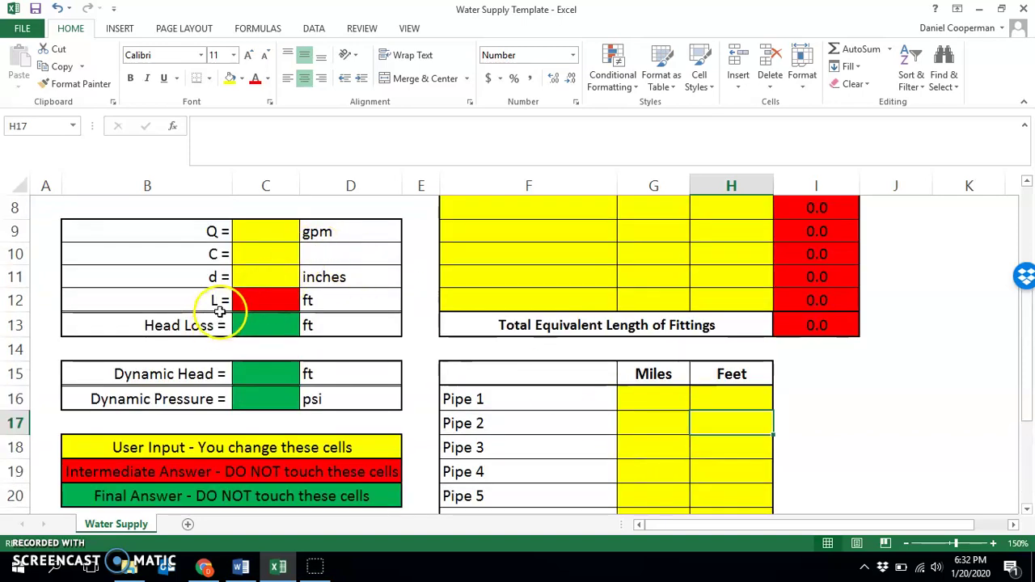
click(338, 301)
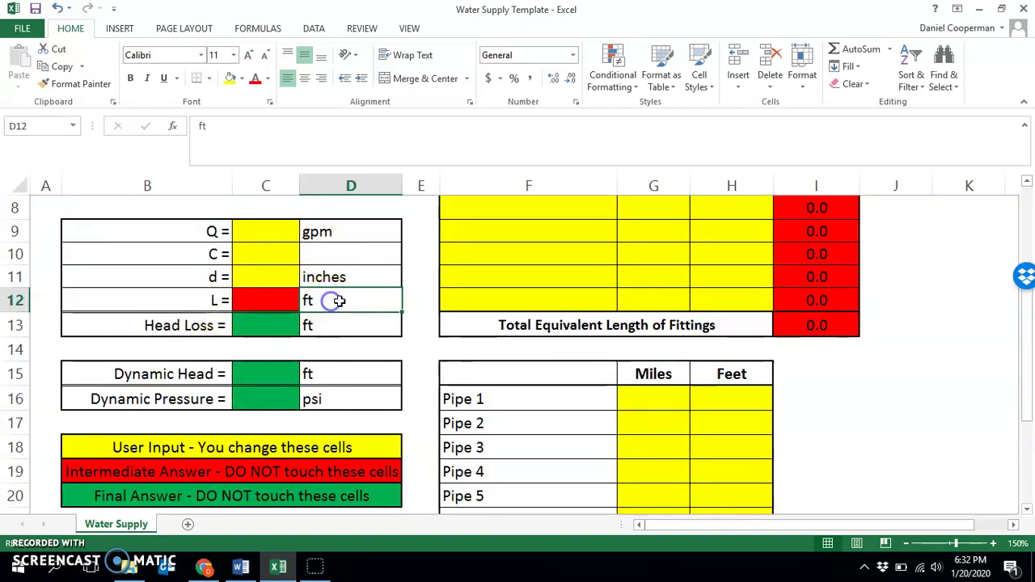
- Sum the Miles column for Pipes 1 to 8 in G24 with =SUM(G16:G23)
scroll(536, 321, down, 2)
click(636, 451)
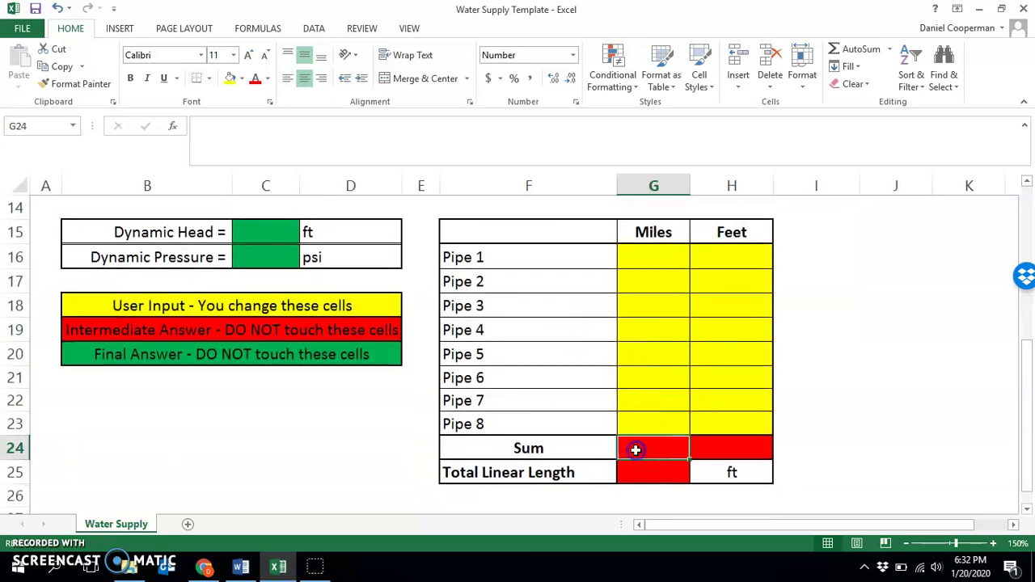
click(509, 139)
text(=s)
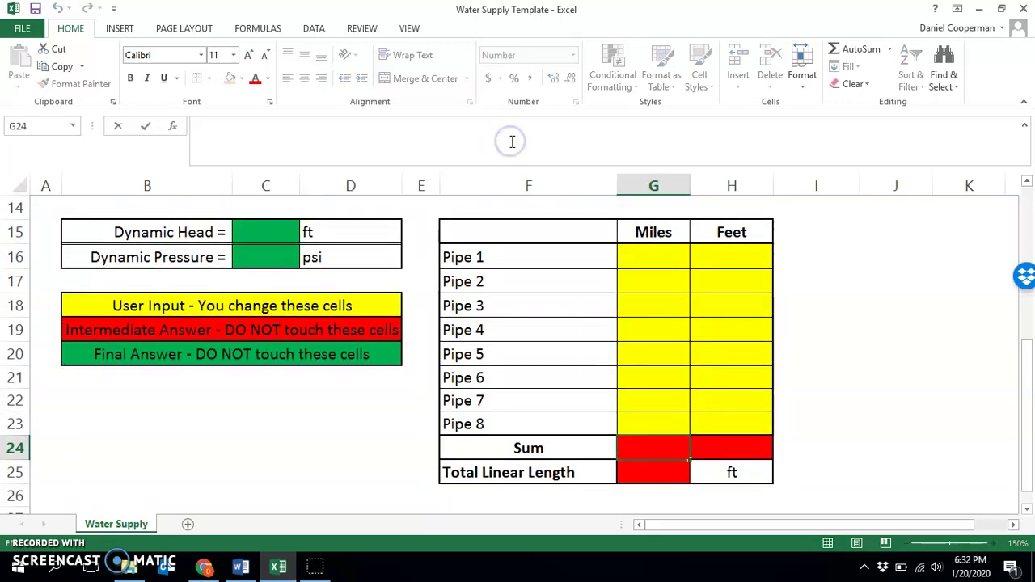
text(um)
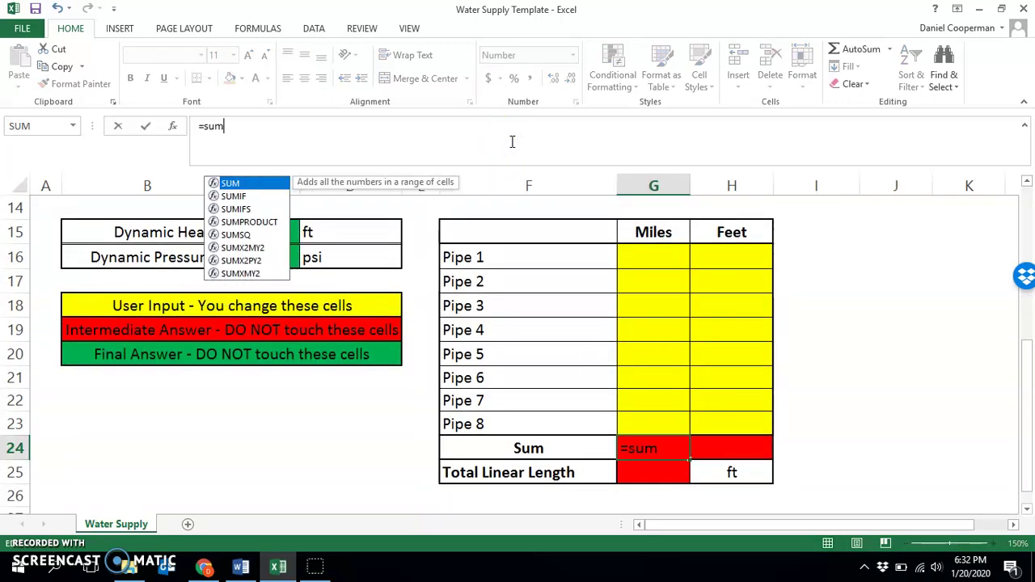
double_click(243, 182)
drag(652, 258, 670, 423)
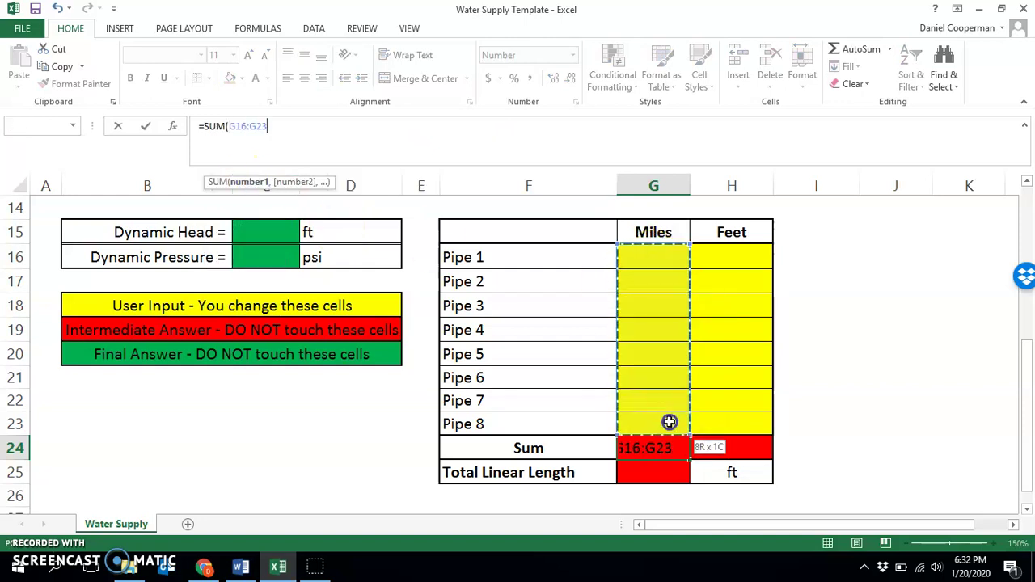
text())
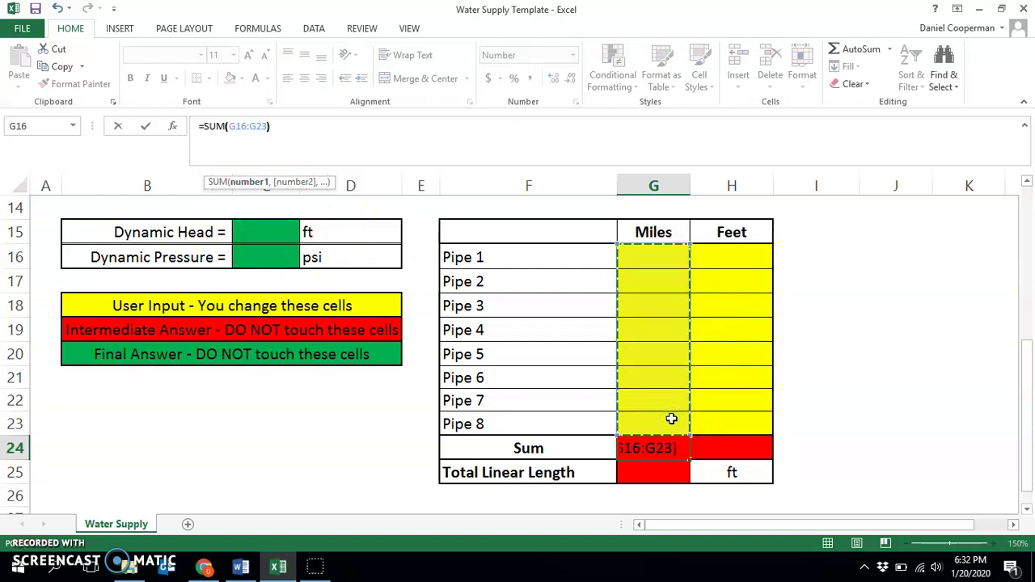
key(Return)
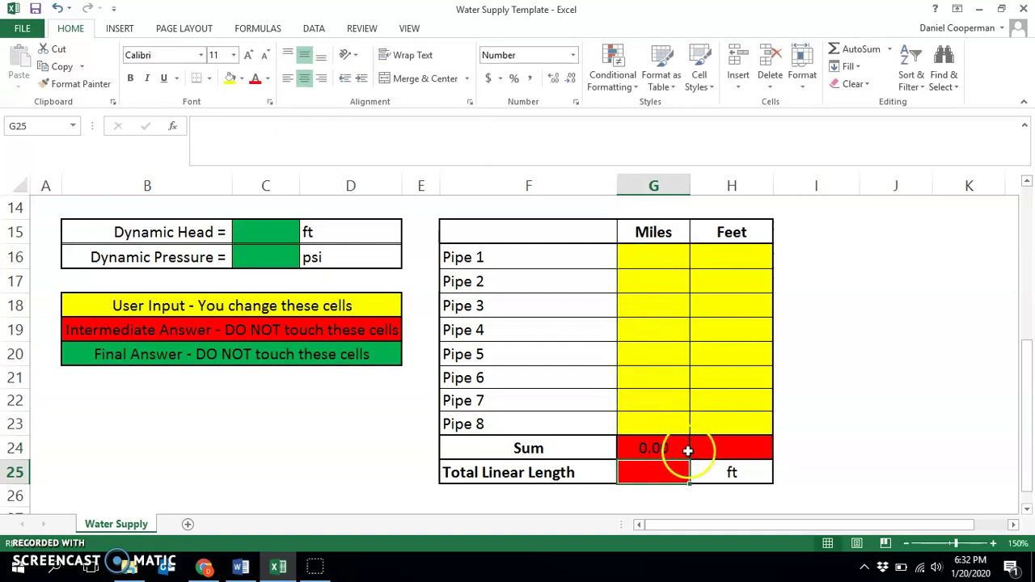
- Sum the Feet column for Pipes 1 to 8 in H24 with a SUM of H16:H23
click(714, 448)
click(352, 149)
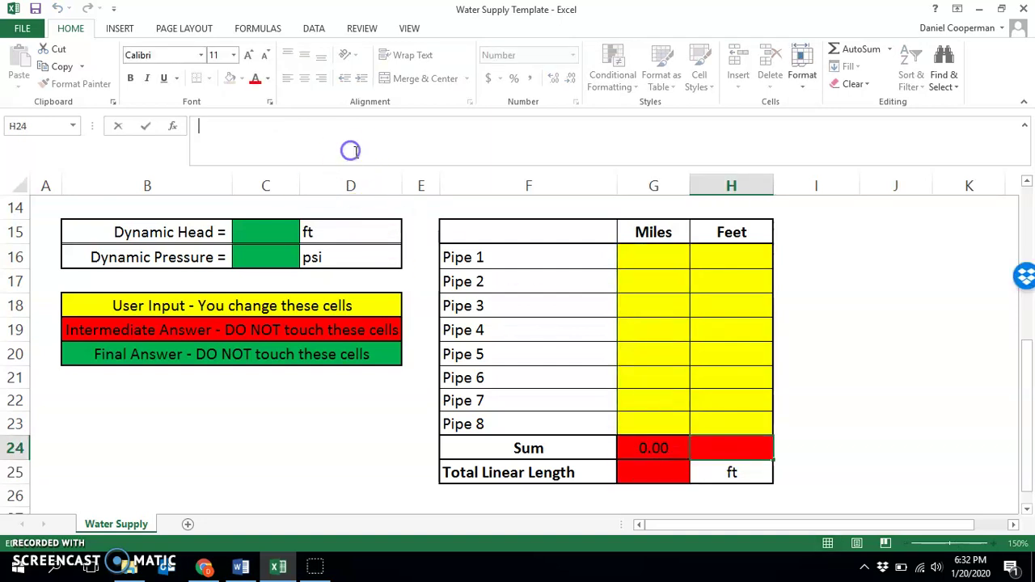
text(=sum)
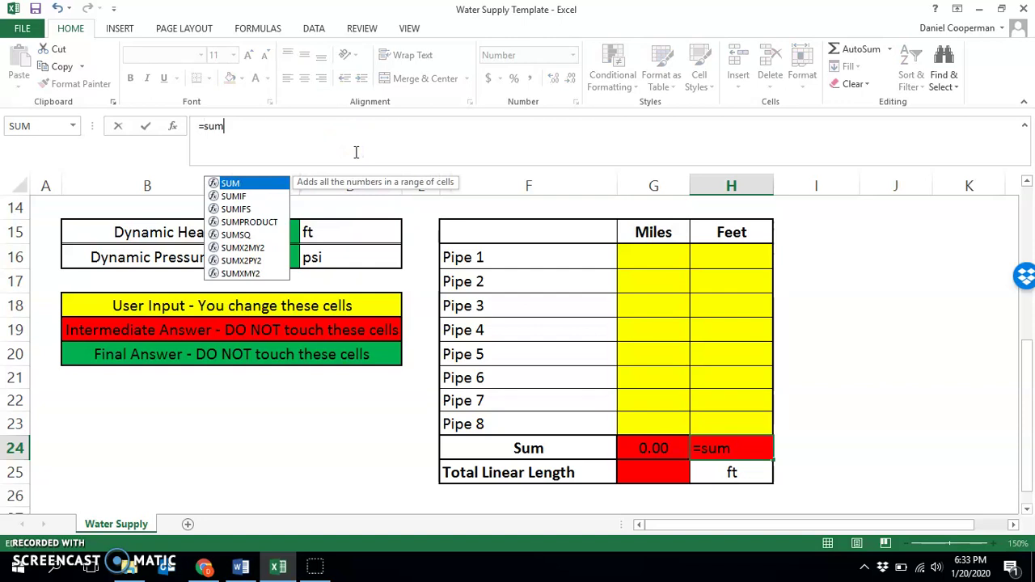
double_click(242, 183)
drag(712, 260, 731, 419)
key(Return)
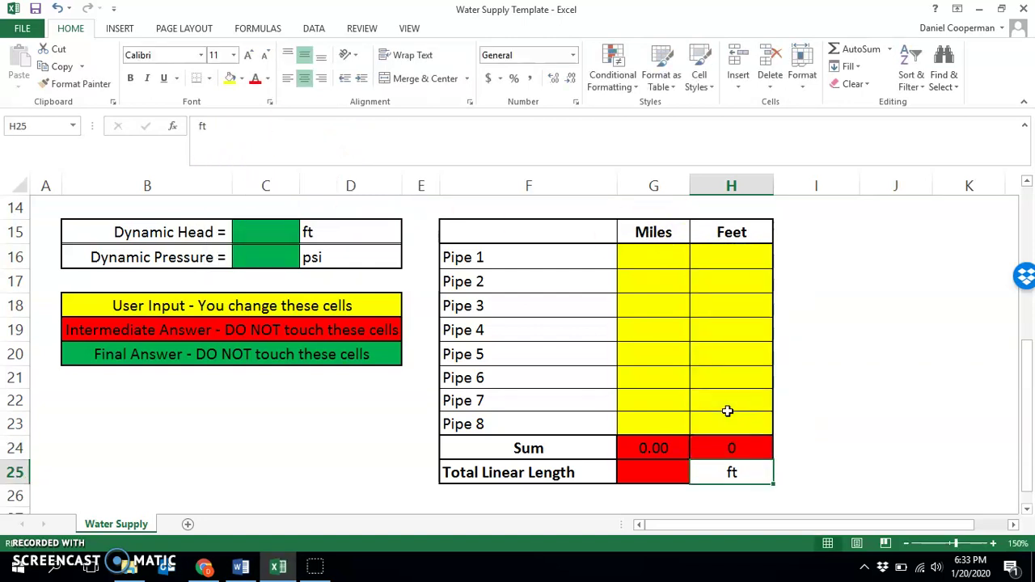
- Calculate the Total Linear Length in feet in G25 with =G24*5280+H24
click(668, 473)
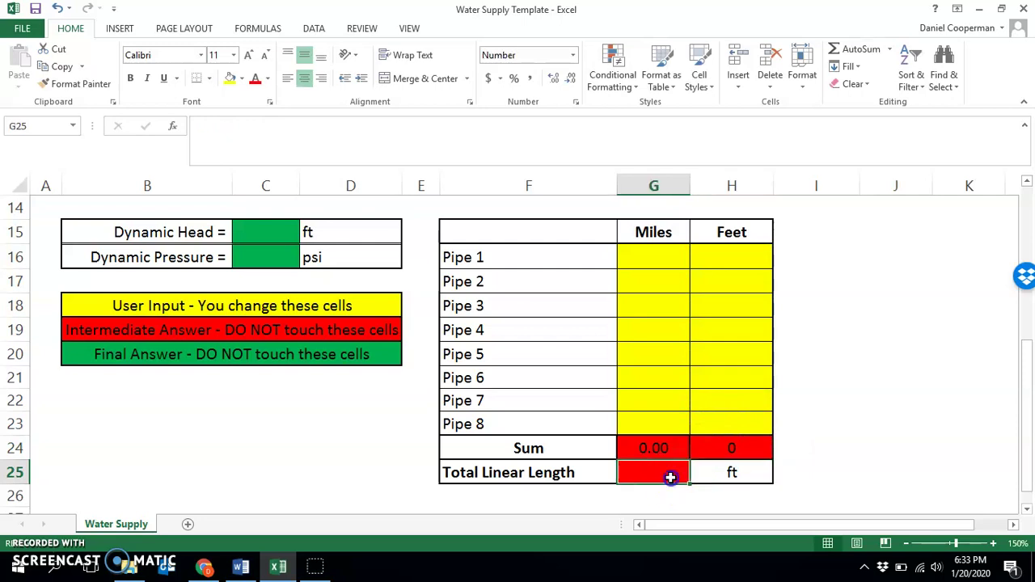
text(=)
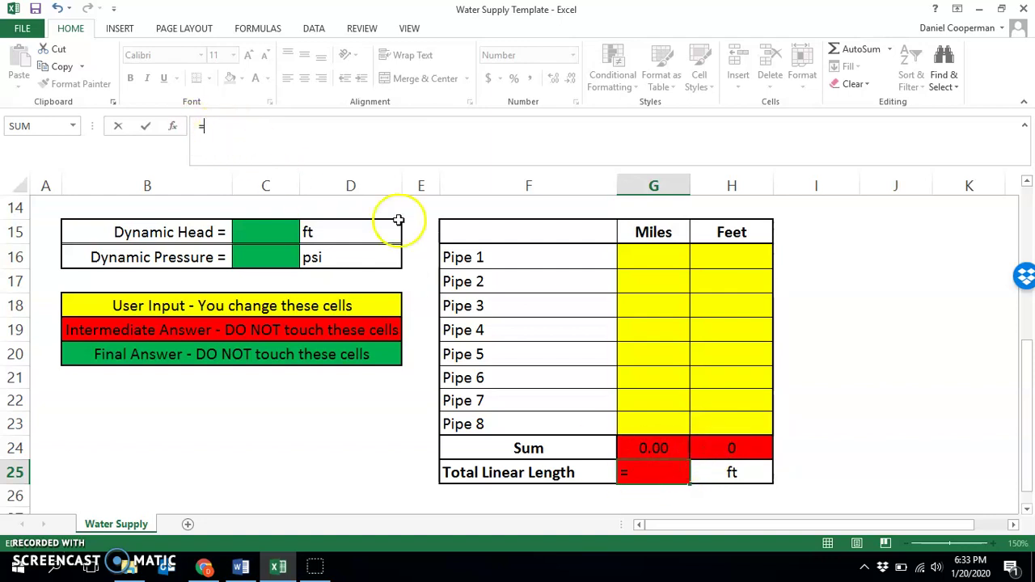
click(643, 448)
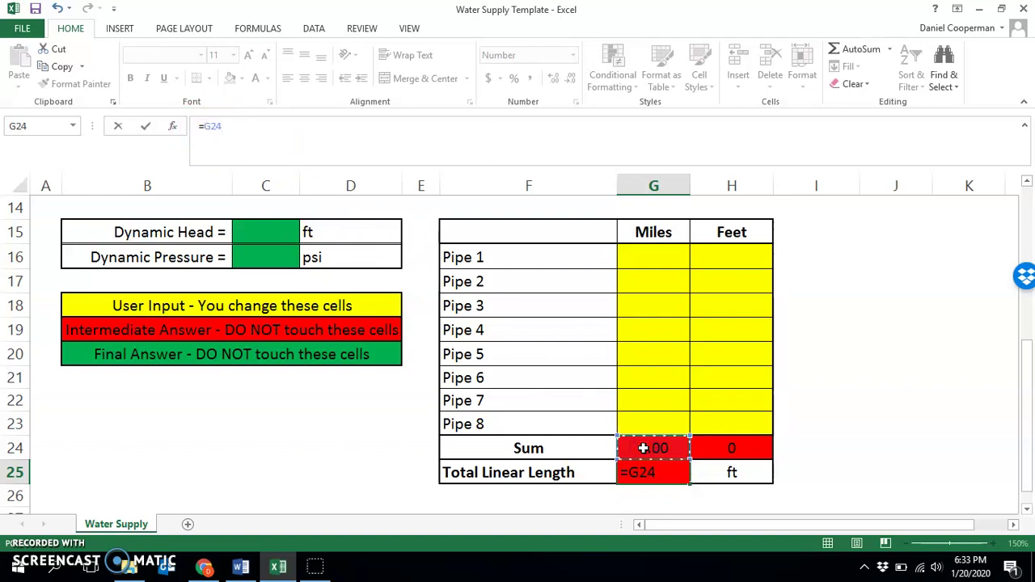
text(*5280+)
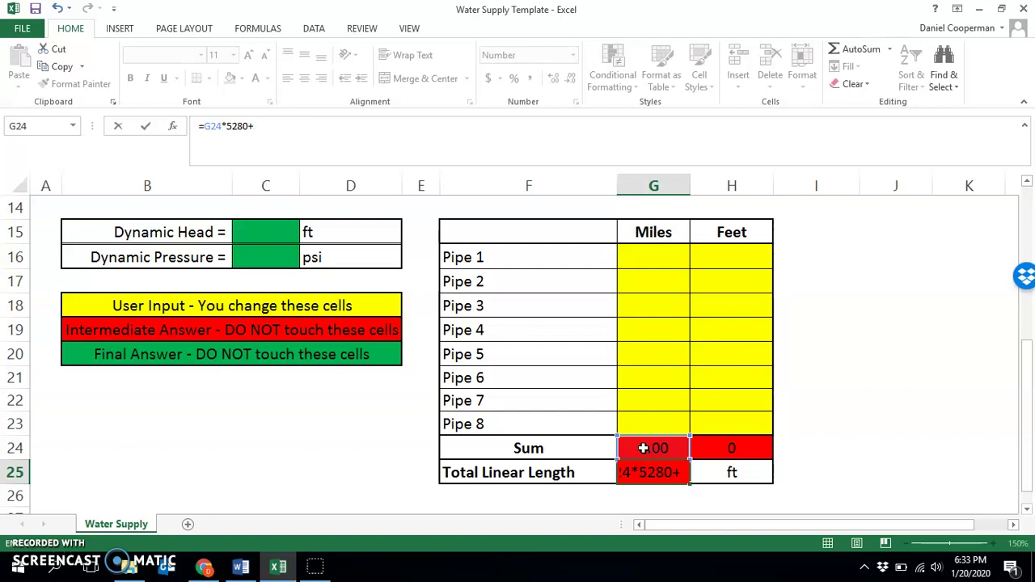
click(728, 445)
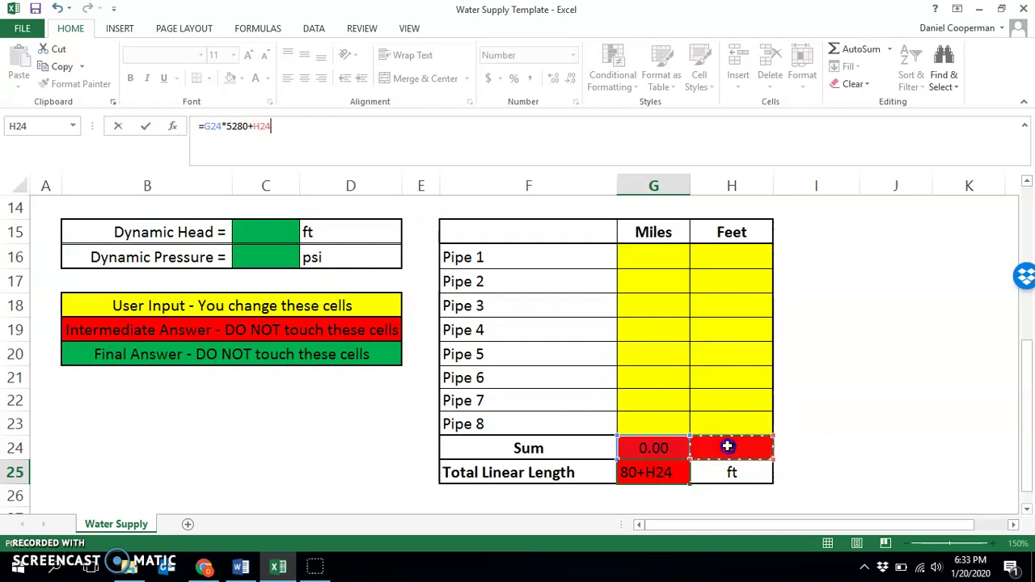
key(Return)
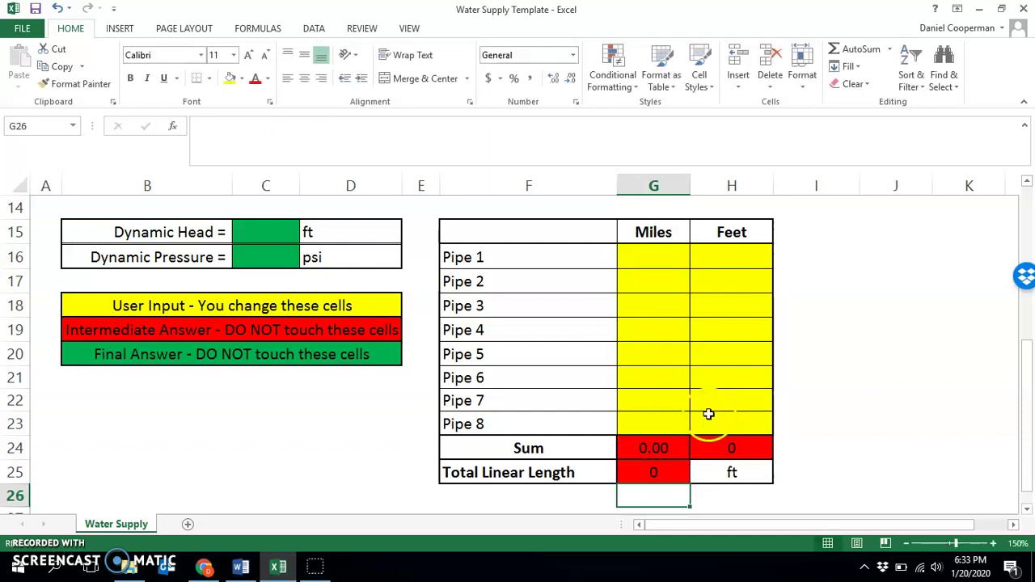
- Test the pipe length formulas with 1 mile for Pipe 1 and 200 feet for Pipe 2, and clear both entries
click(655, 256)
text(1)
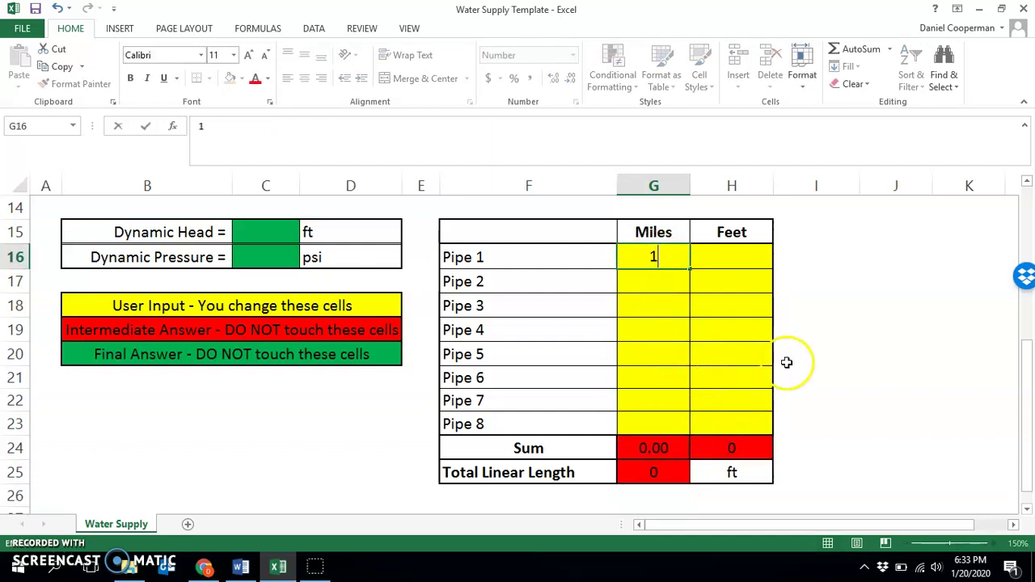
click(796, 359)
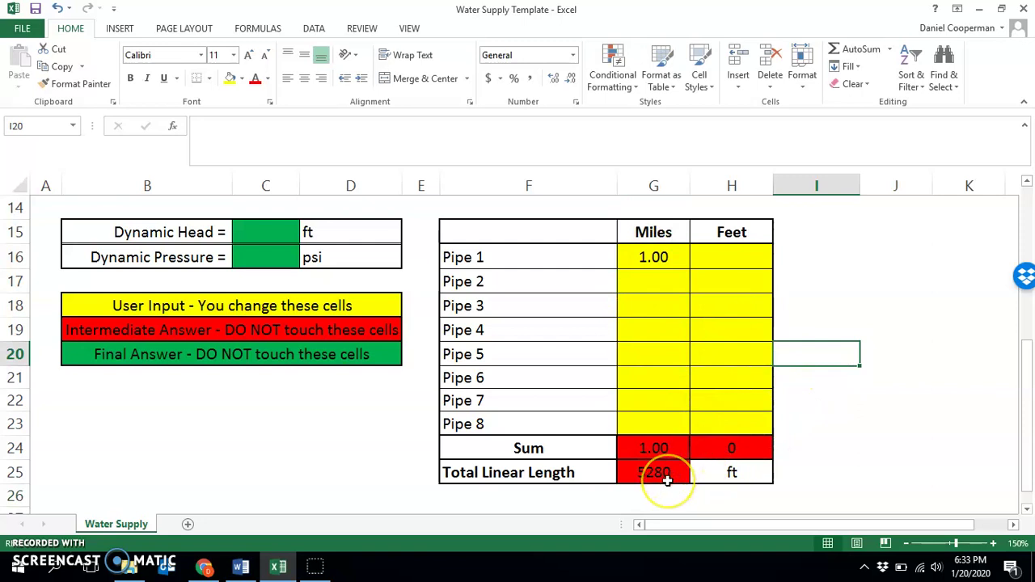
click(709, 284)
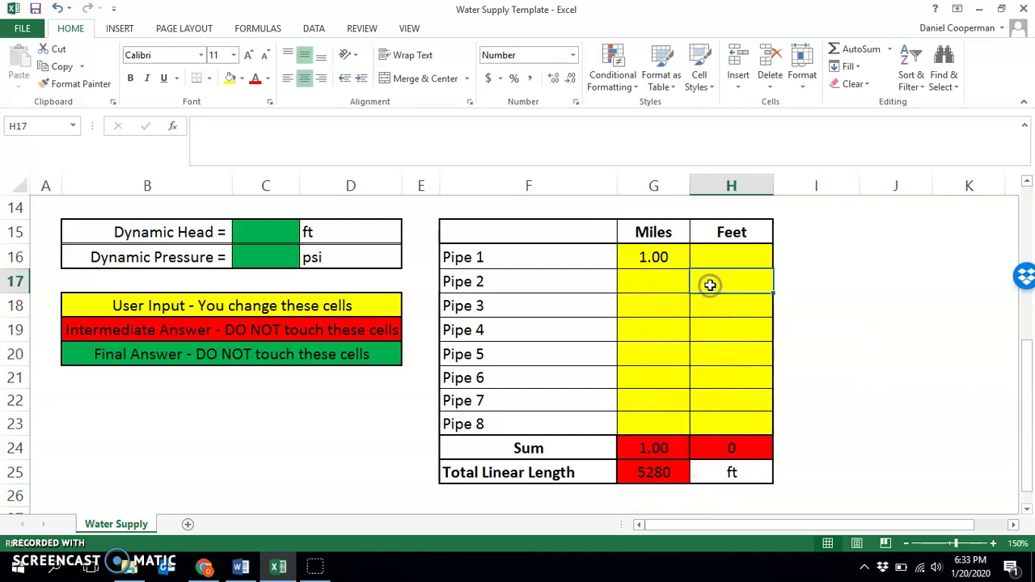
text(200)
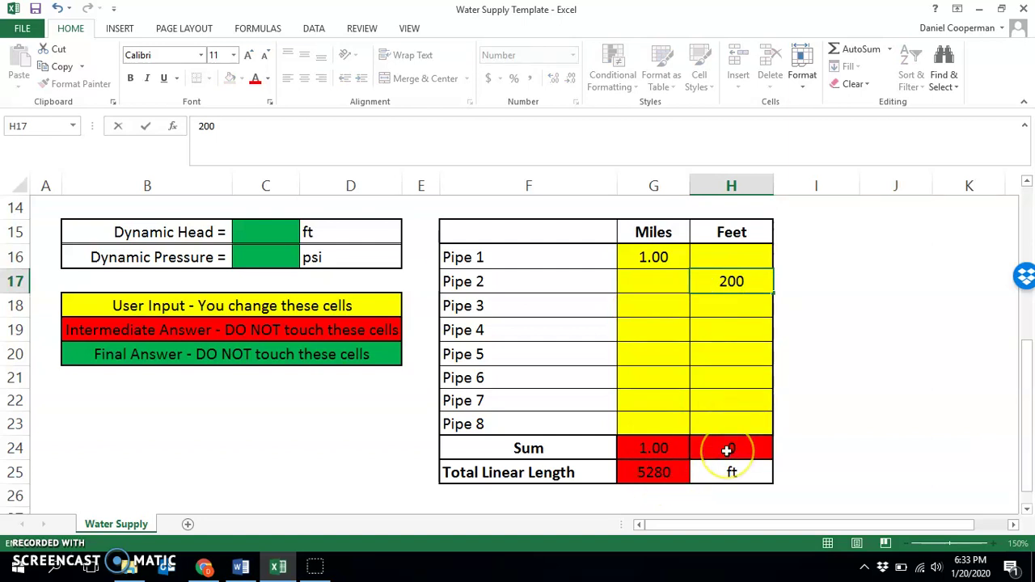
key(Return)
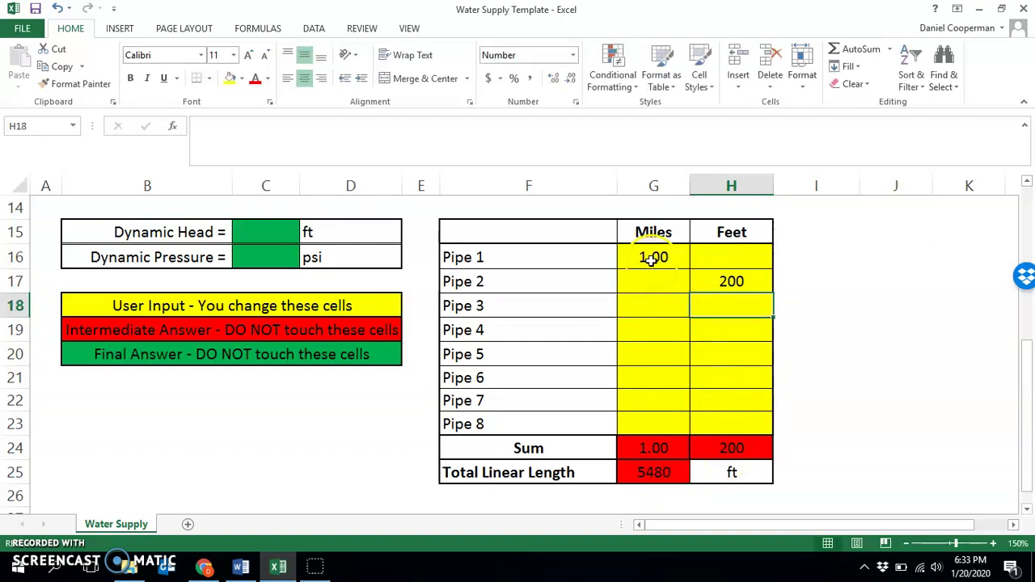
drag(653, 259, 697, 281)
key(Delete)
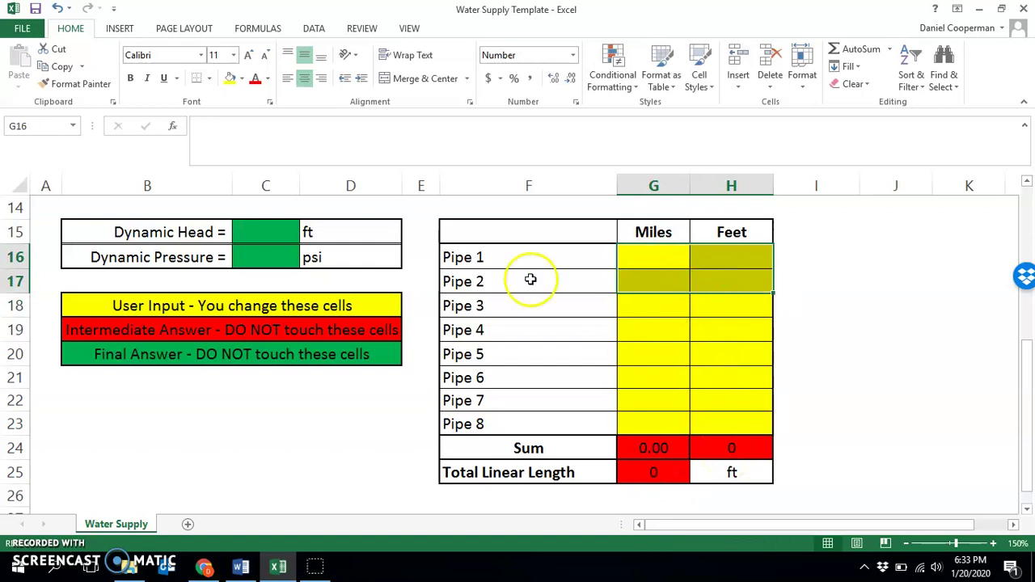
scroll(348, 443, up, 2)
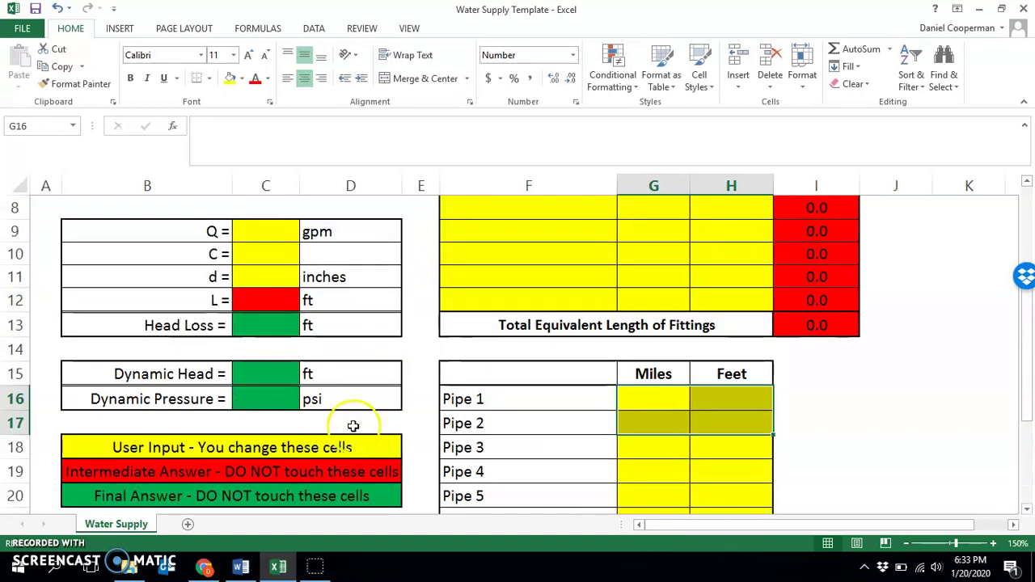
- Set the flow rate Q in C9 to 100 gpm
click(261, 234)
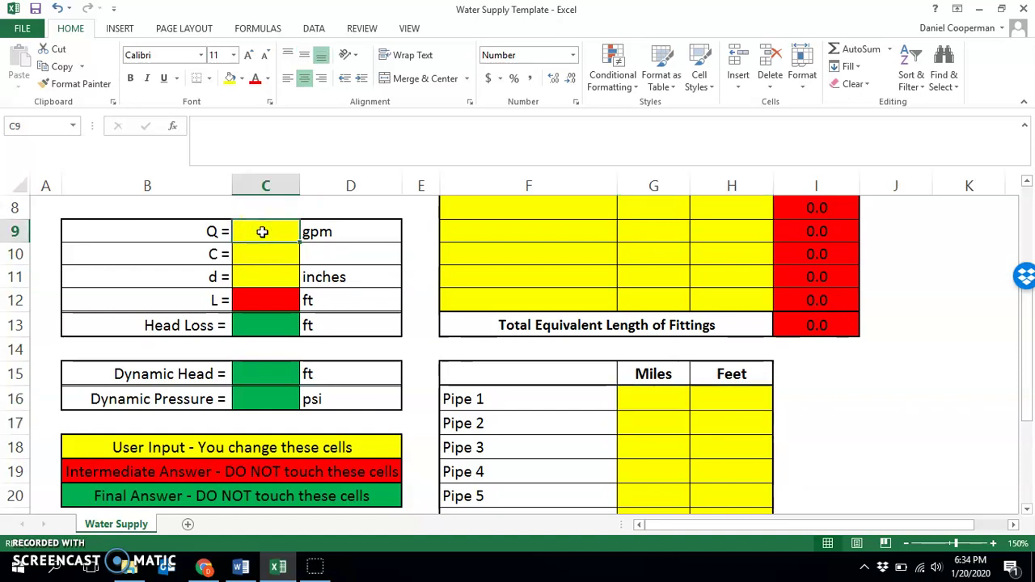
text(100)
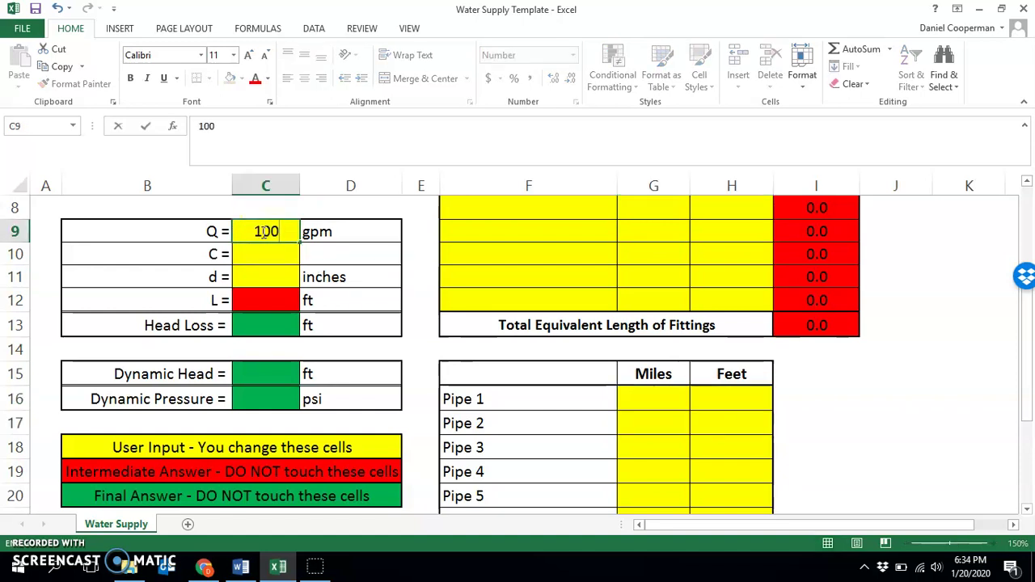
key(Return)
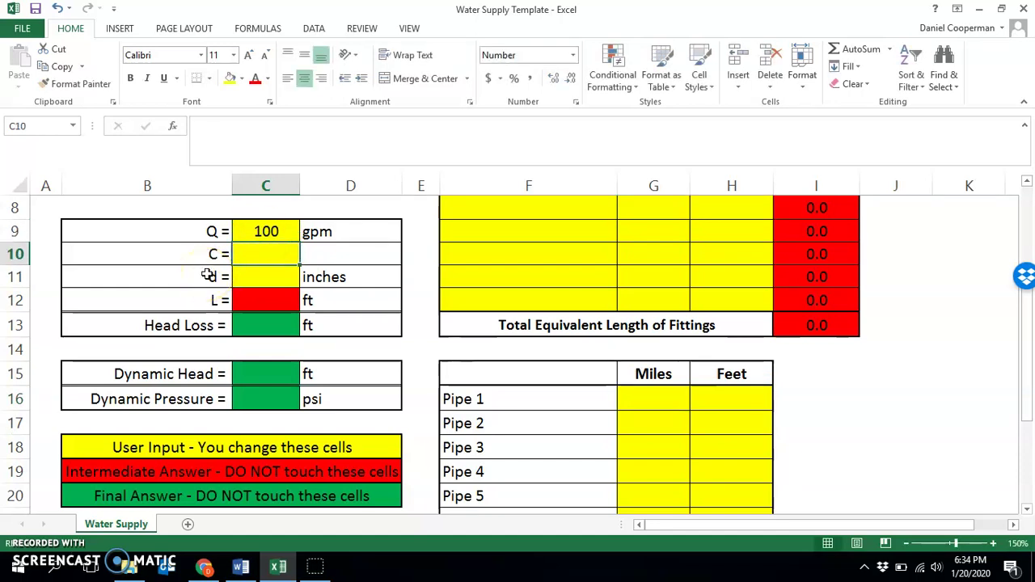
- Consult the Hazen-Williams constant table in the CEA: Water Supply References document in Chrome, and set C to 100 and d to 8 inches in Excel
click(203, 567)
scroll(386, 412, down, 2)
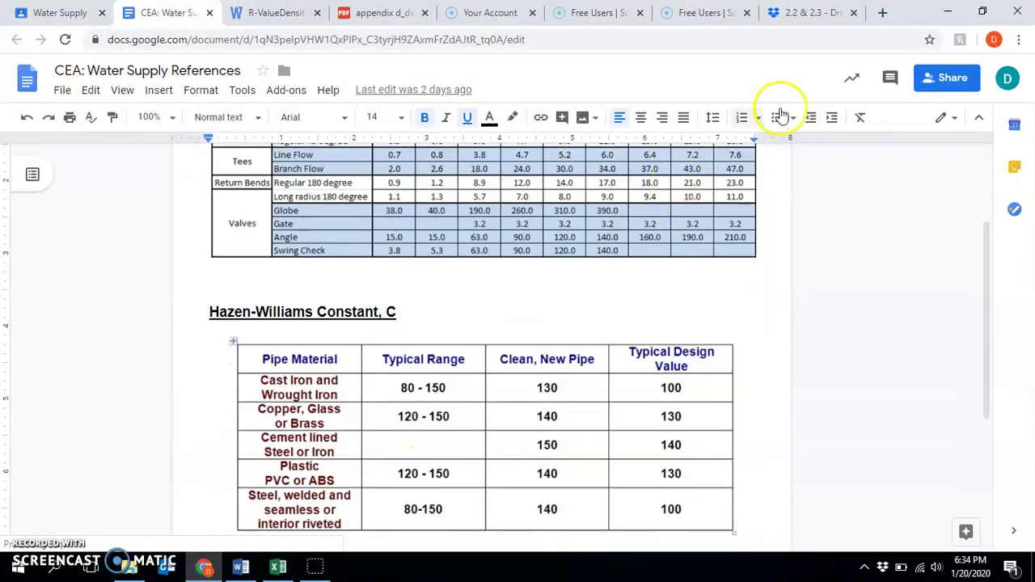
click(948, 11)
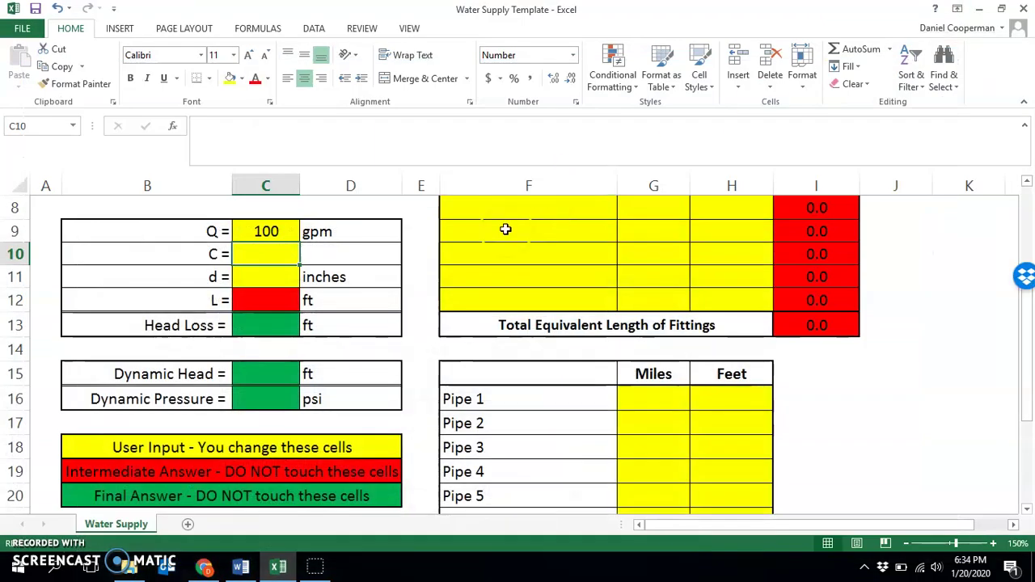
text(100)
key(Return)
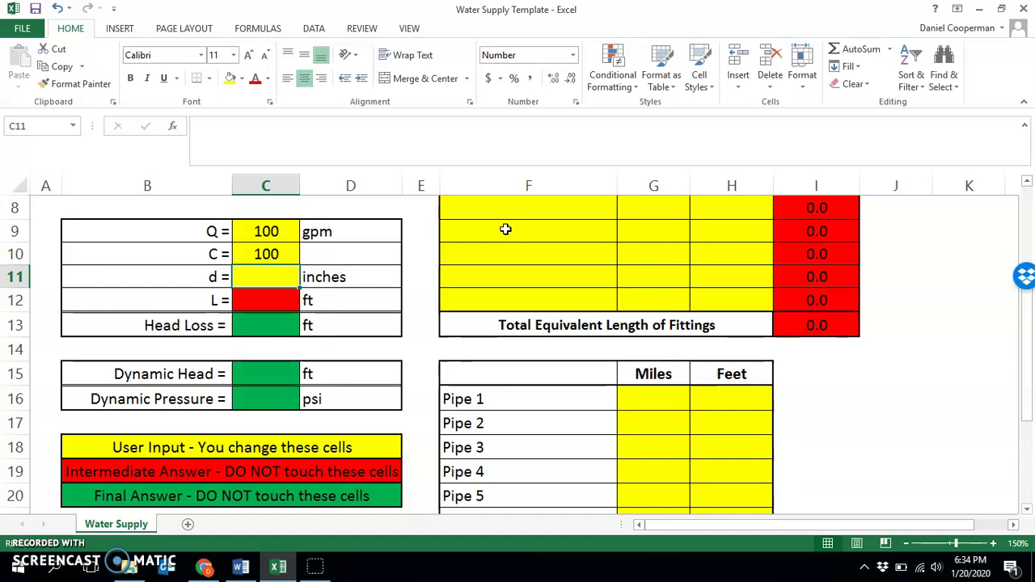
text(8)
key(Return)
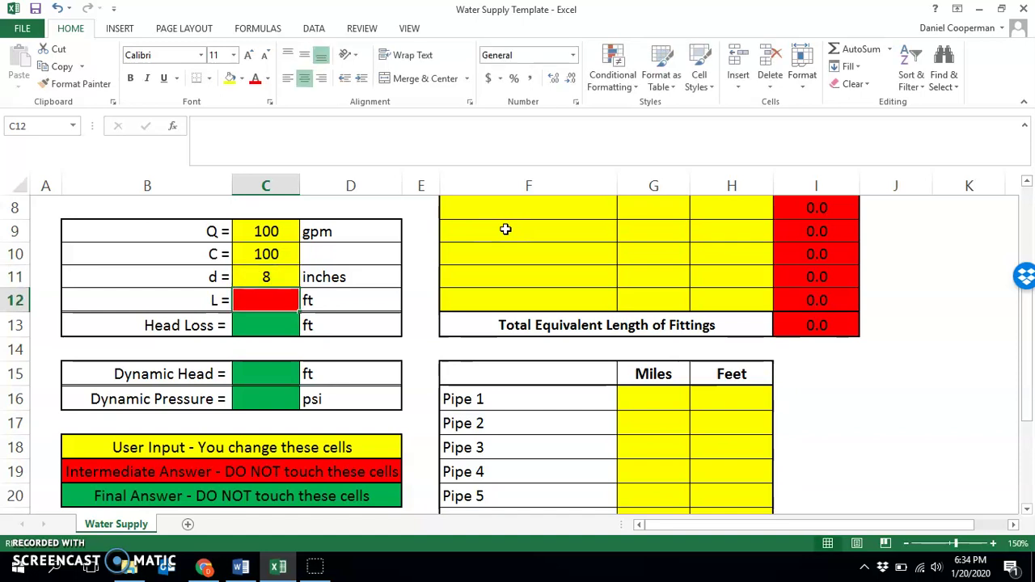
- Calculate L in C12 by adding the Total Equivalent Length of Fittings in I13 and the Total Linear Length in G25
click(272, 298)
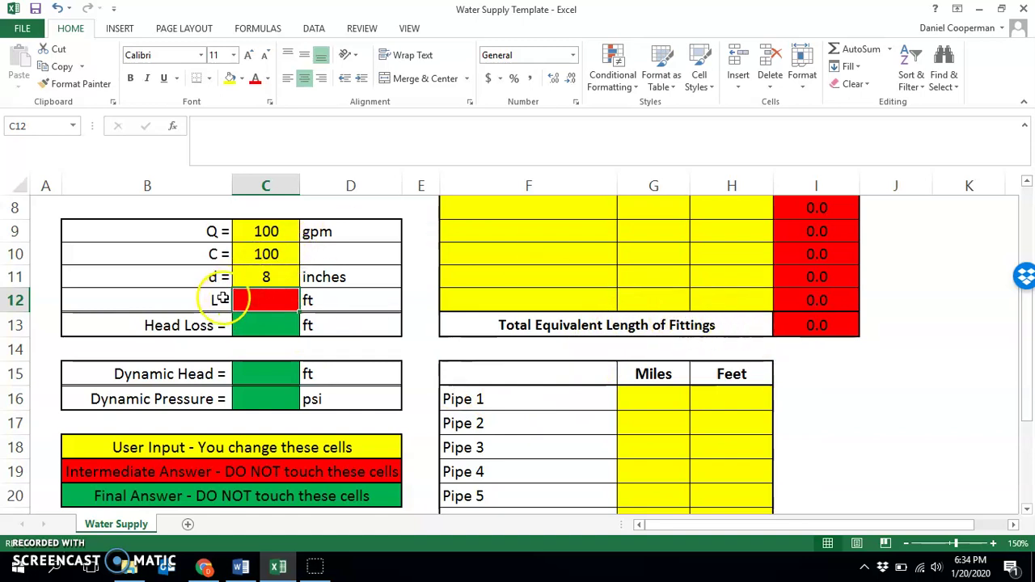
scroll(577, 477, down, 2)
scroll(622, 475, up, 3)
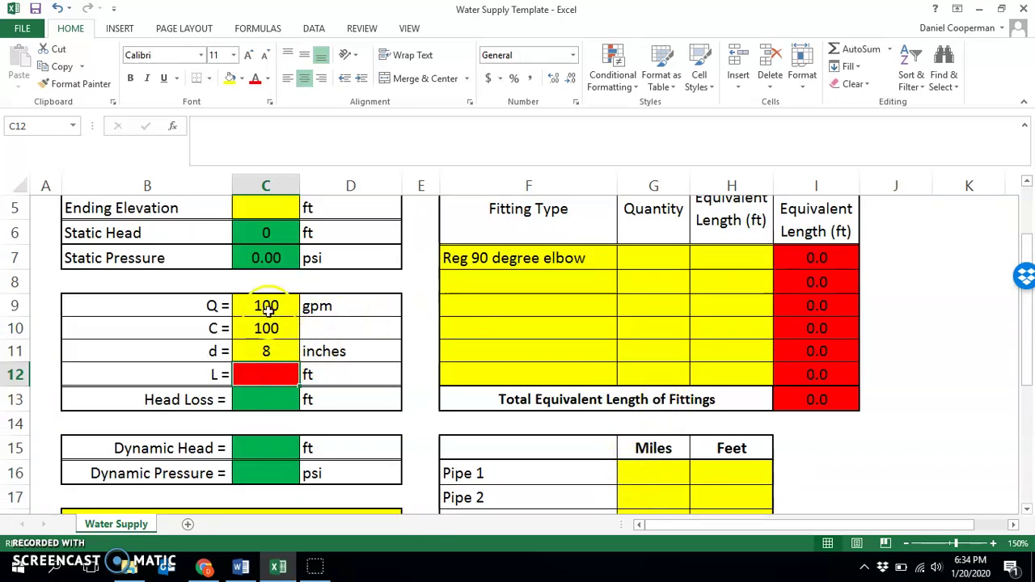
click(233, 131)
text(=)
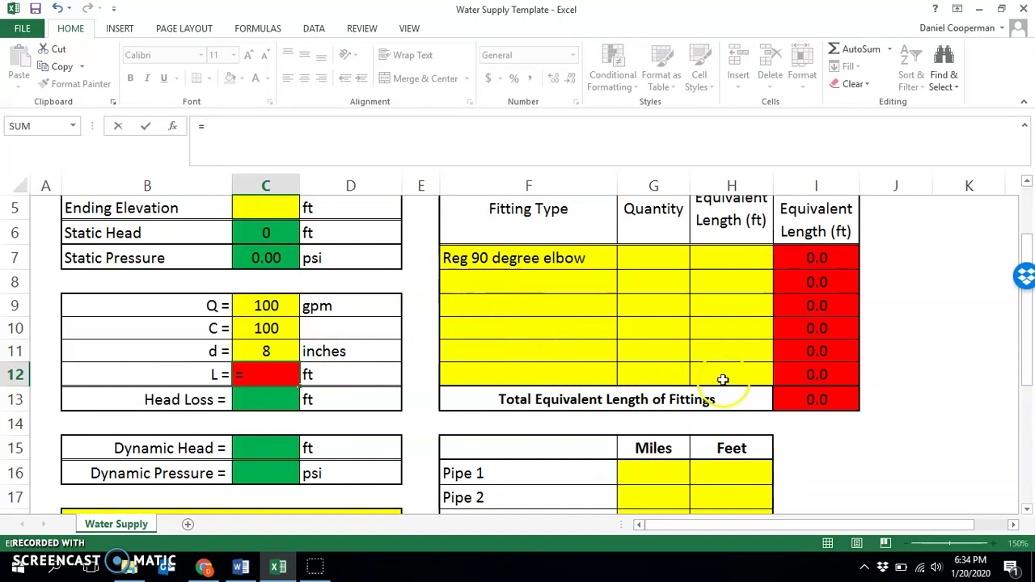
click(801, 401)
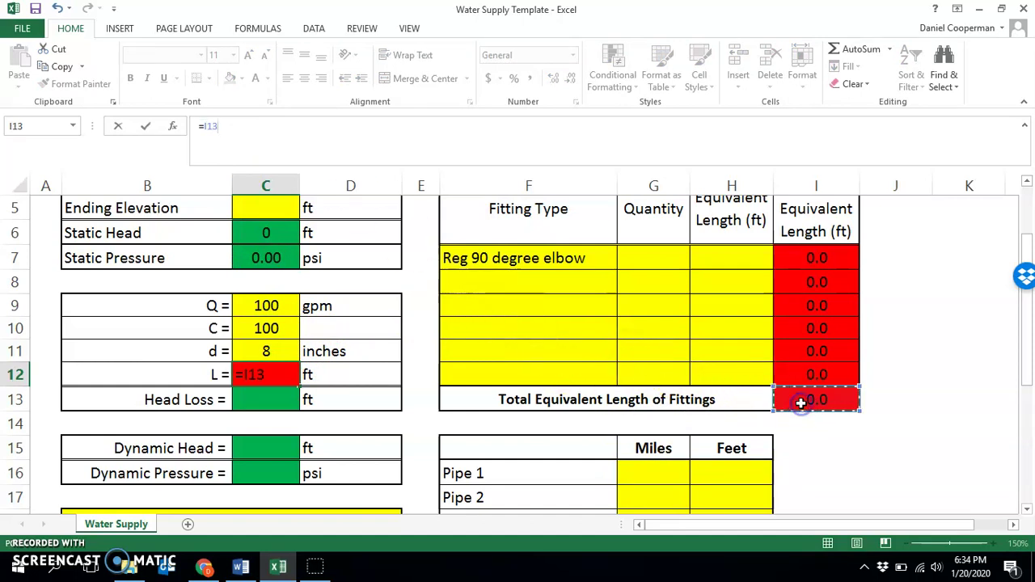
text(+)
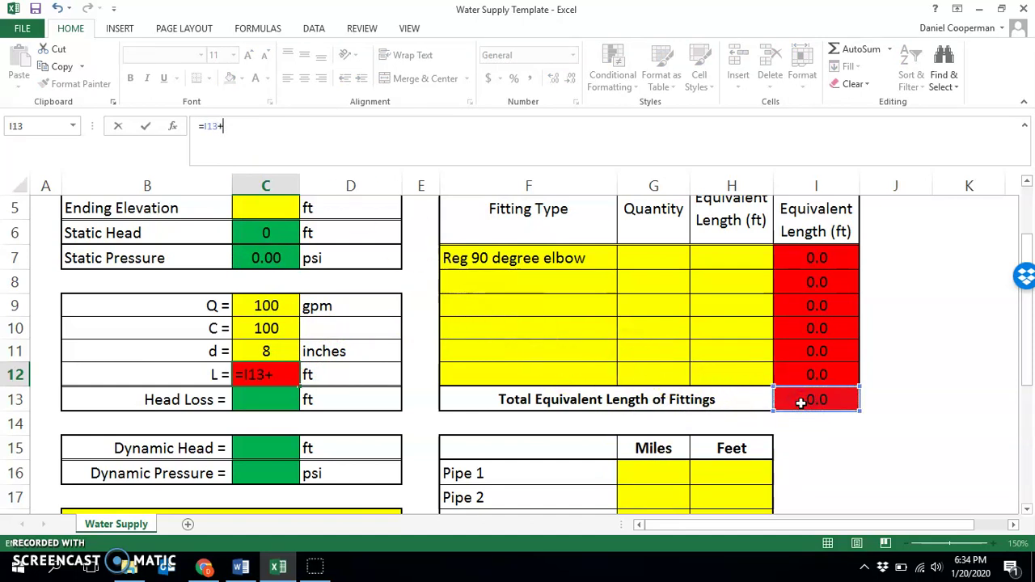
click(1025, 509)
click(1026, 509)
click(661, 469)
key(Return)
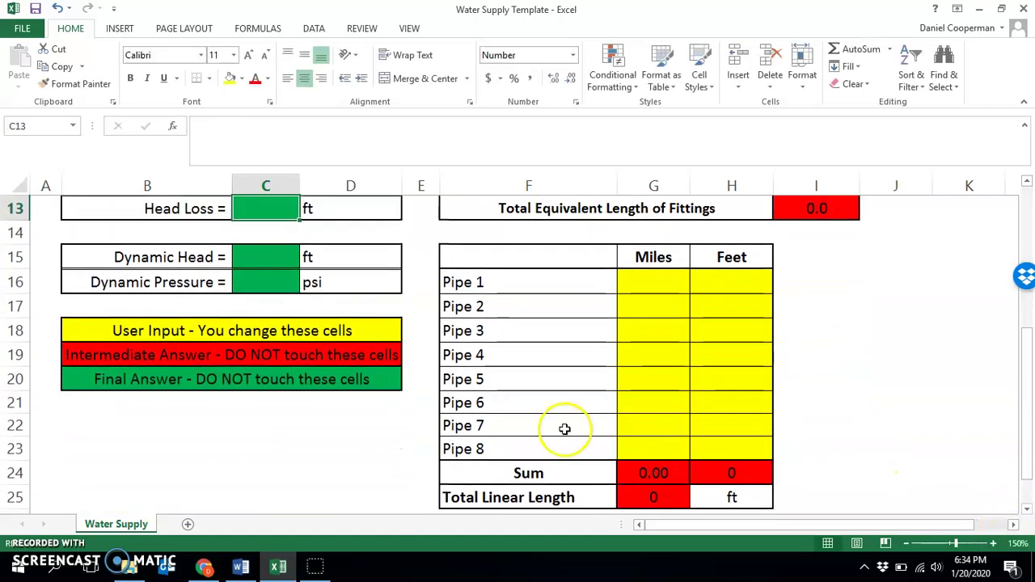
scroll(475, 412, up, 1)
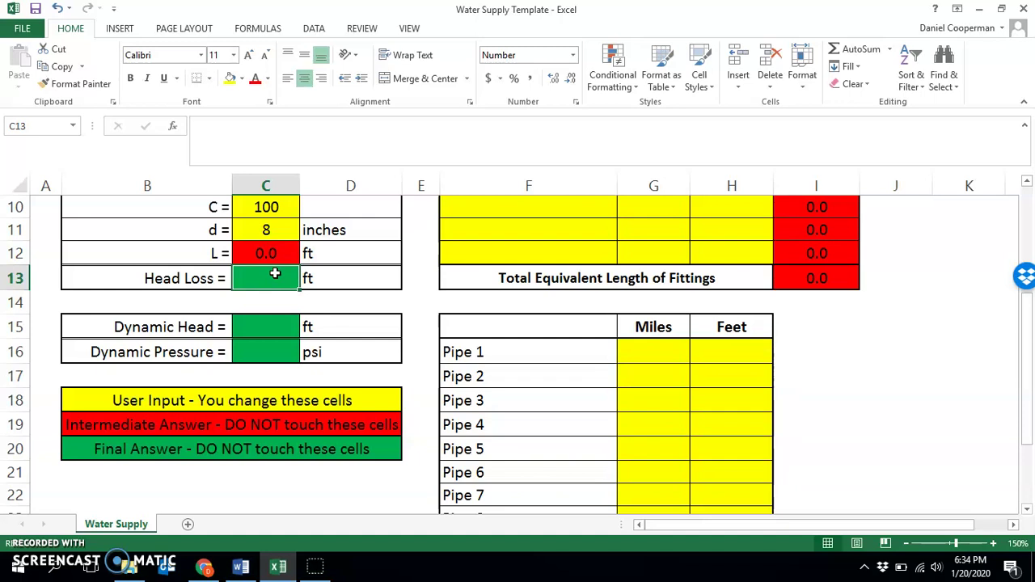
click(234, 121)
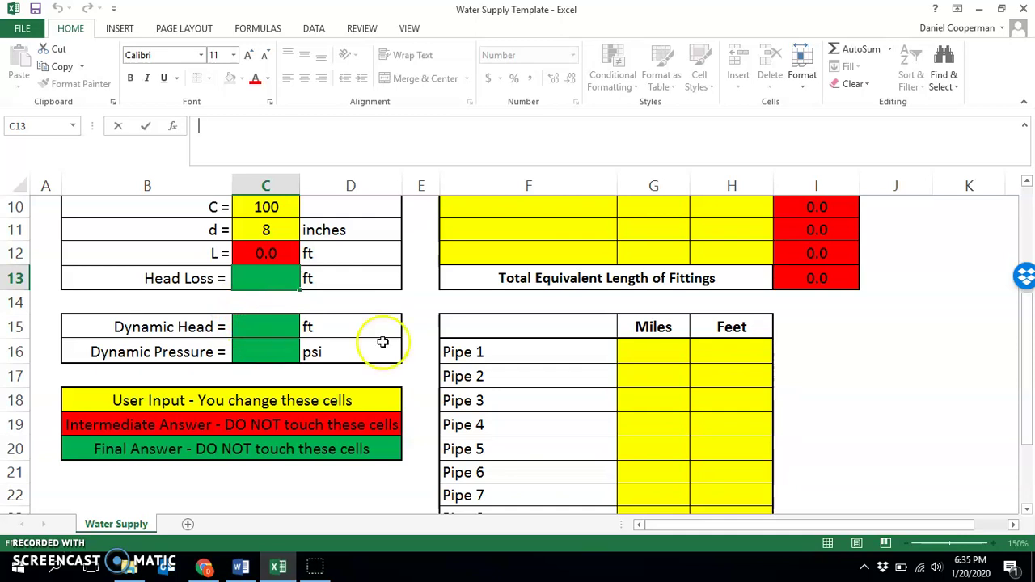
click(429, 283)
scroll(426, 291, up, 1)
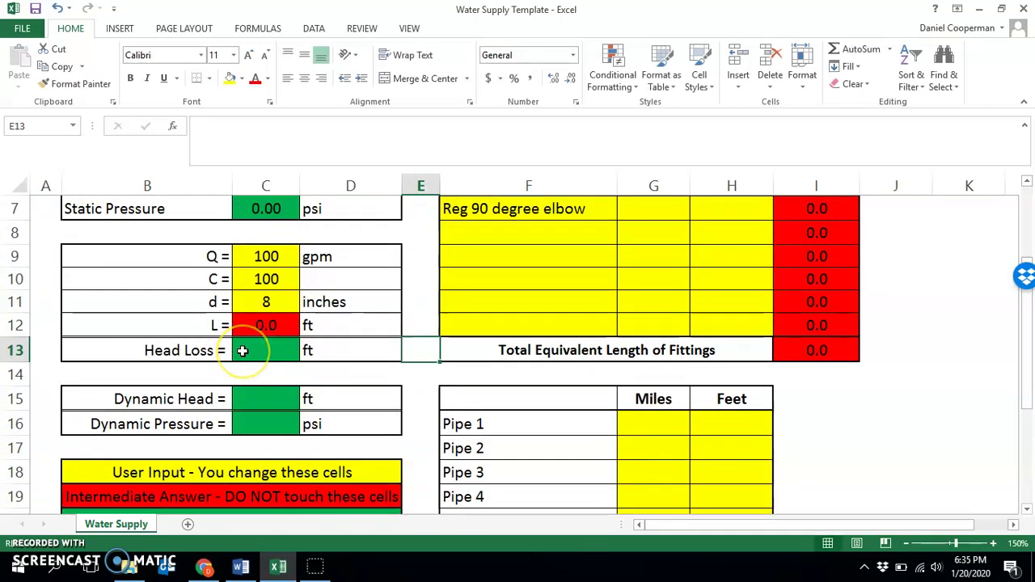
scroll(243, 364, up, 1)
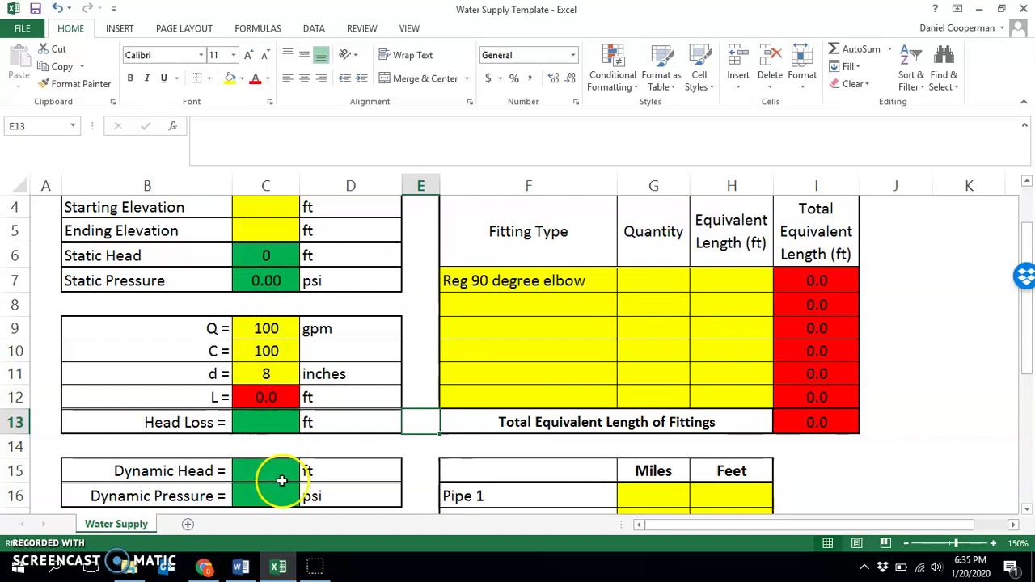
scroll(281, 480, down, 1)
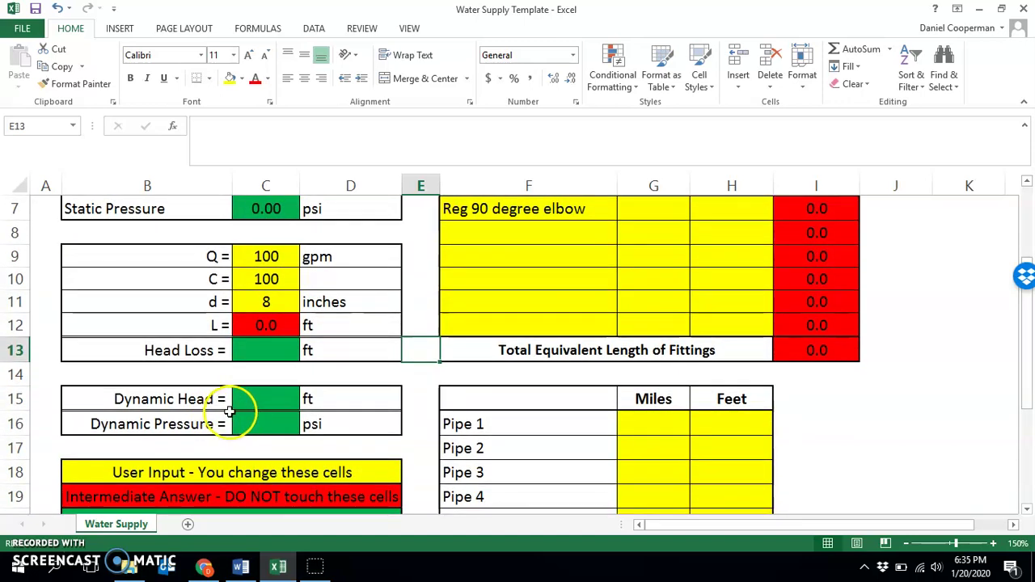
- Calculate the Dynamic Head in C15 as Static Head minus Head Loss with =C6-C13
scroll(231, 412, up, 1)
click(270, 470)
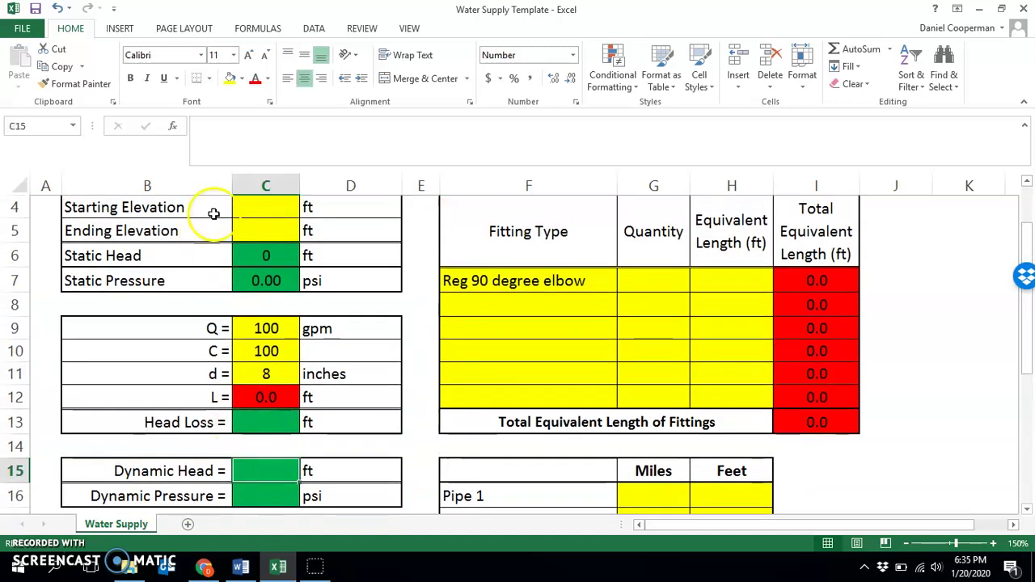
text(=)
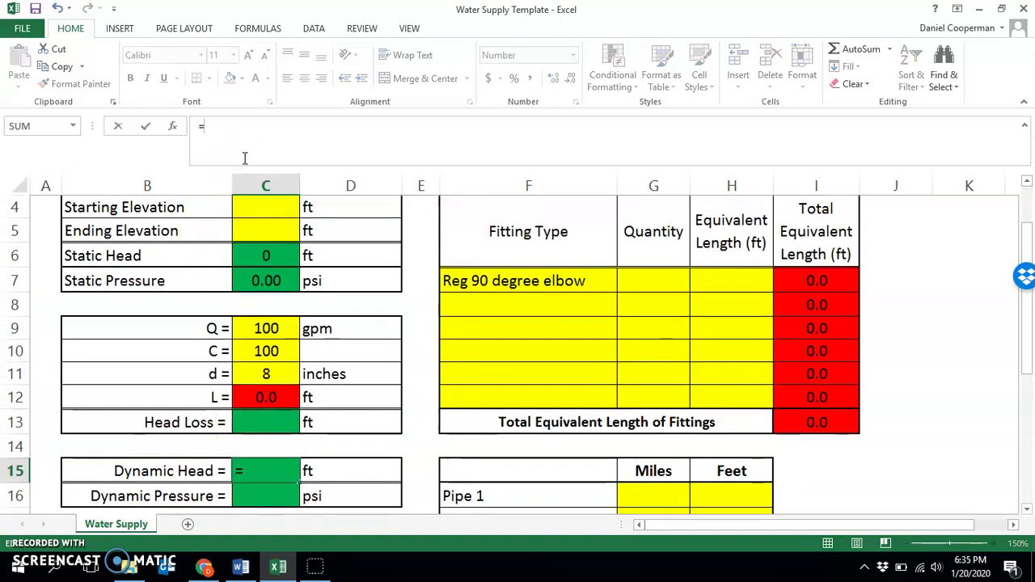
click(267, 253)
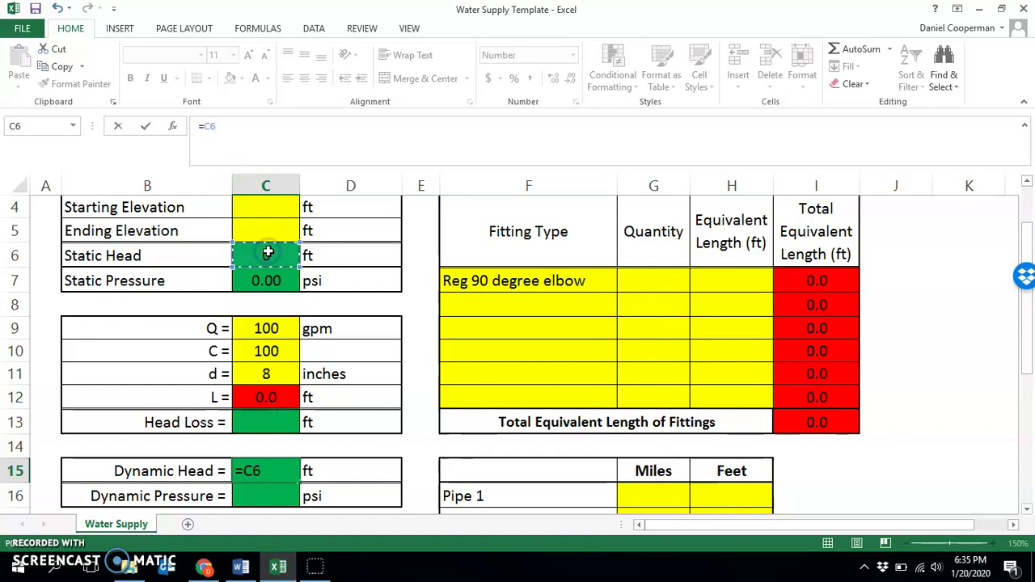
text(-)
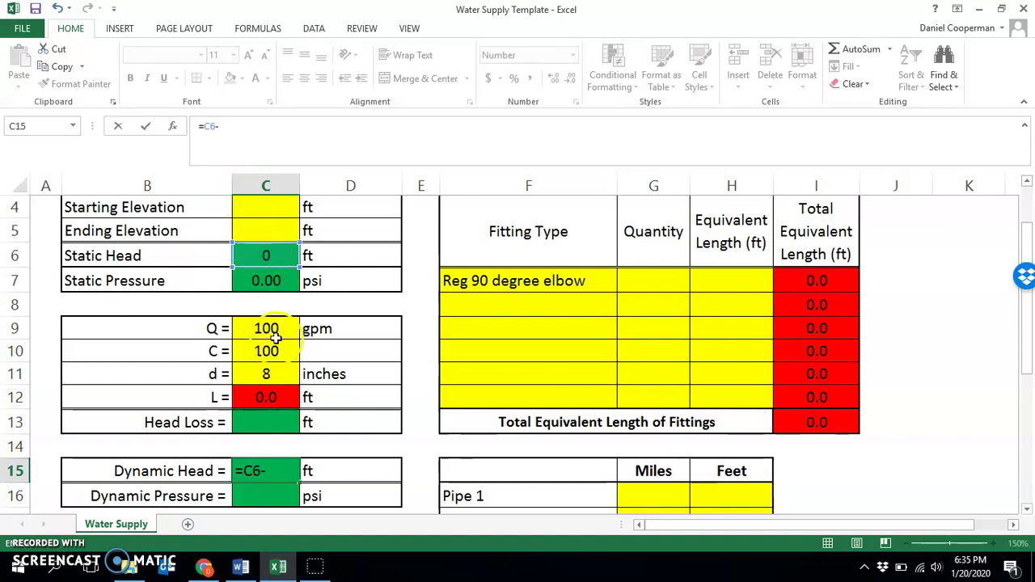
click(265, 418)
key(Return)
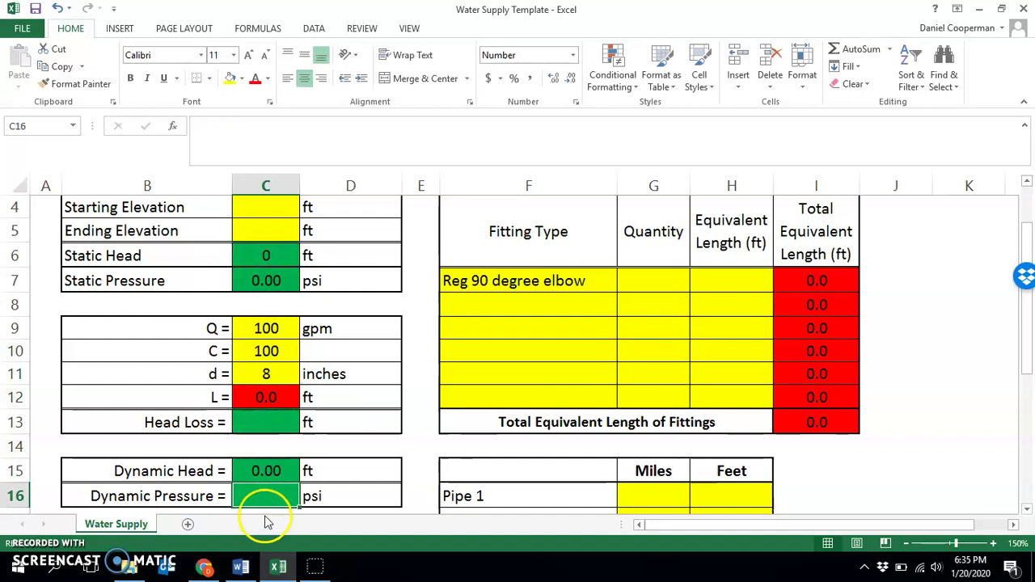
- Calculate the Dynamic Pressure in C16 from the Dynamic Head with =C15/2.31
click(322, 479)
click(273, 491)
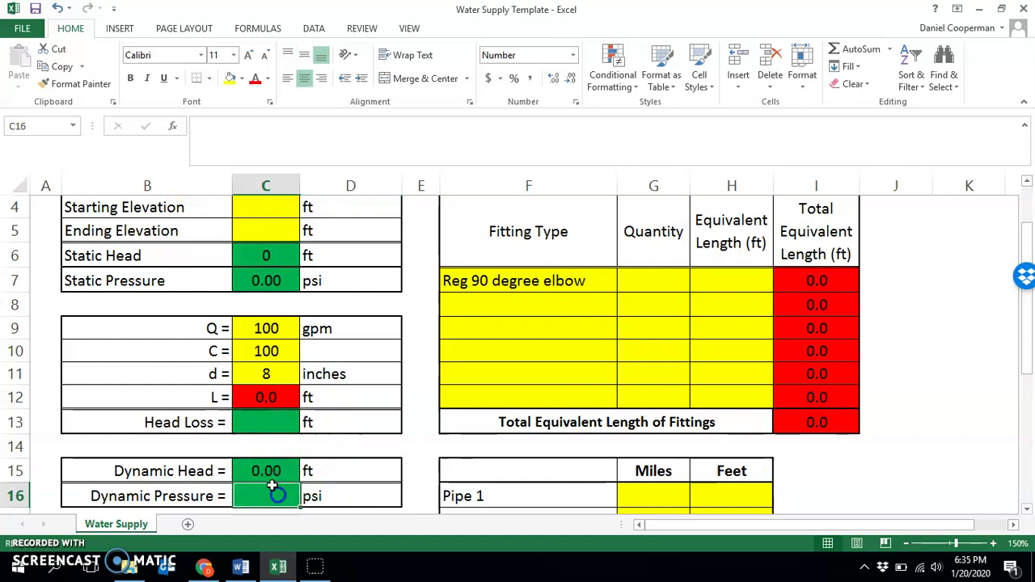
text(=)
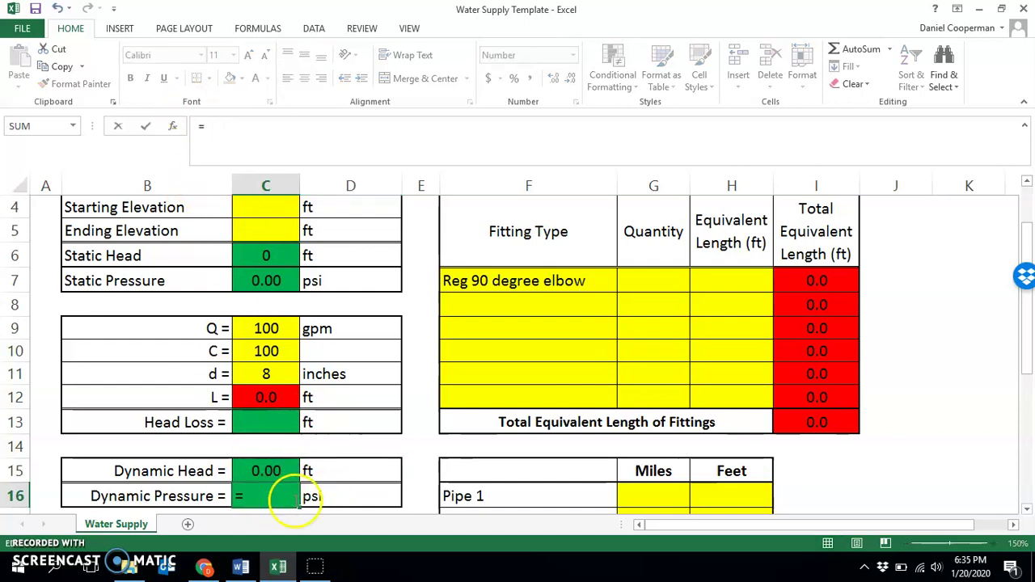
click(268, 469)
text(/)
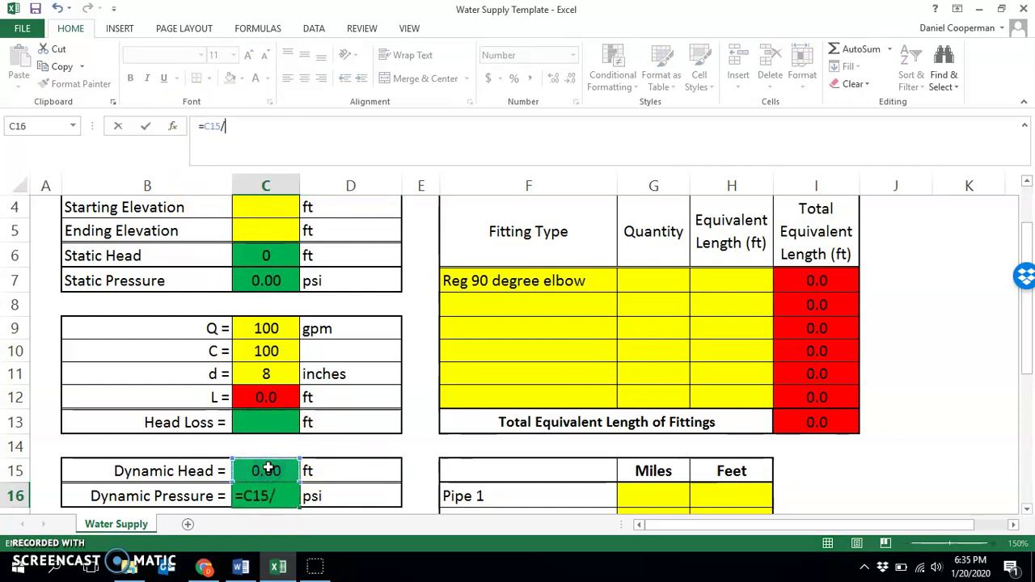
text(2.31)
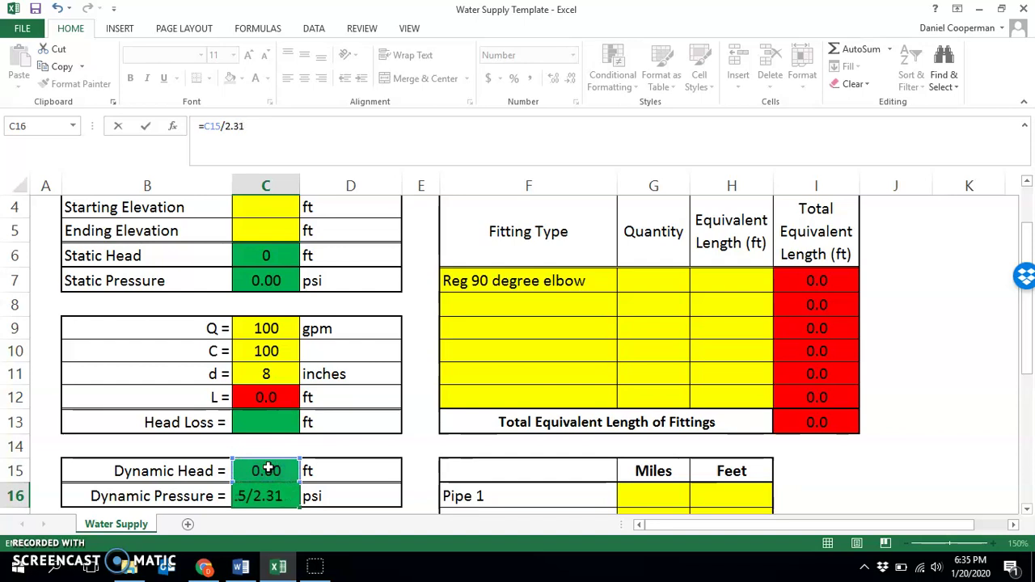
key(Return)
- Look up the Hazen-Williams head loss formula in 2_3_8_A_WaterSupply.pptx from Google Classroom in Chrome, and return to the Head Loss cell C13 in Excel
click(279, 392)
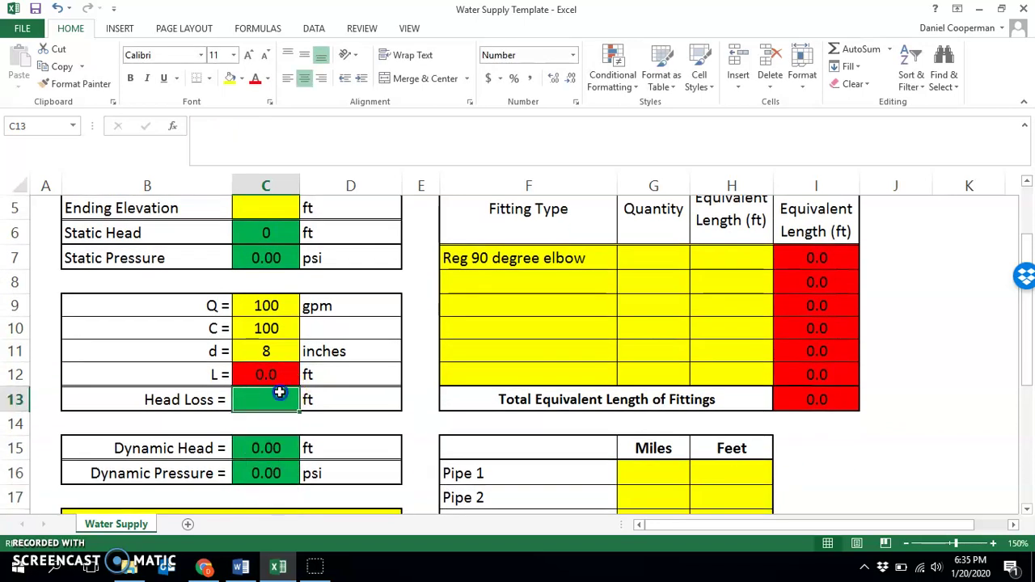
click(204, 566)
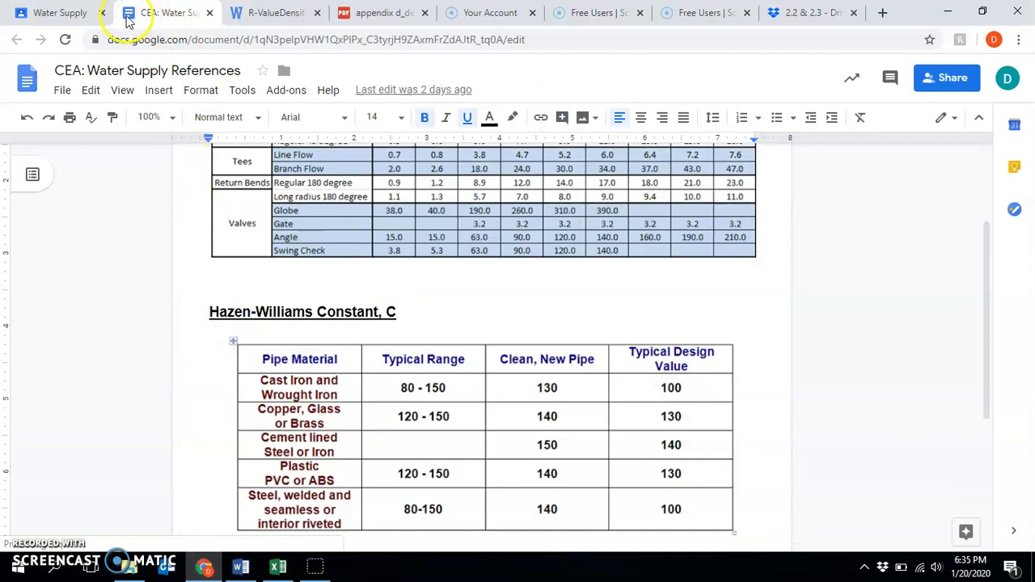
click(71, 13)
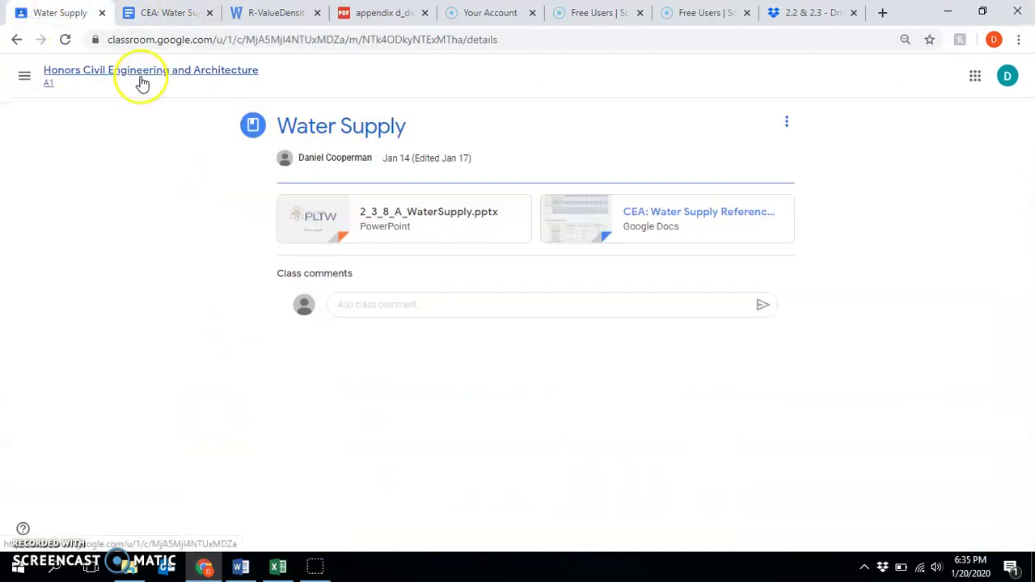
click(141, 81)
click(503, 181)
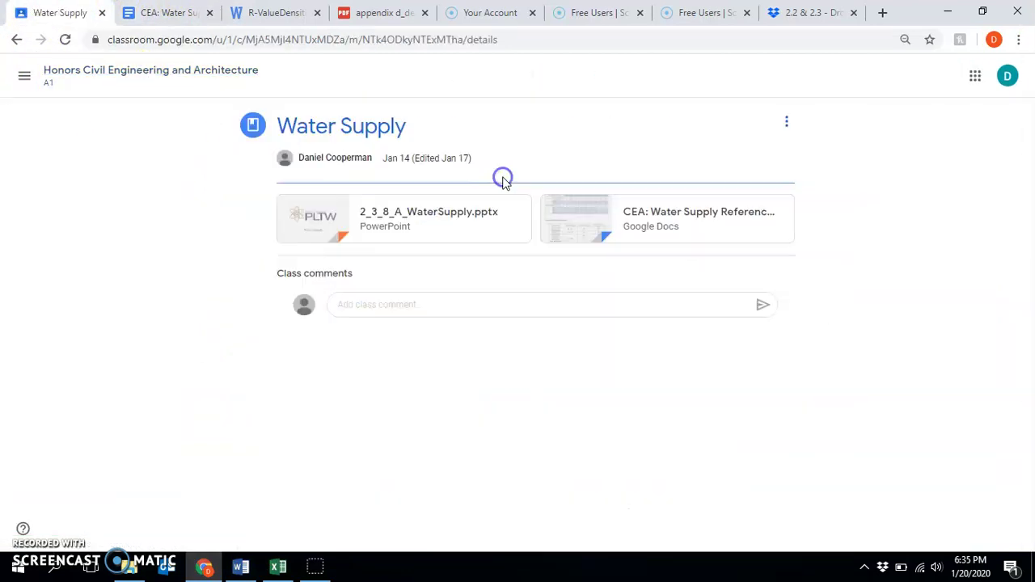
click(418, 211)
scroll(488, 345, down, 20)
scroll(483, 362, down, 20)
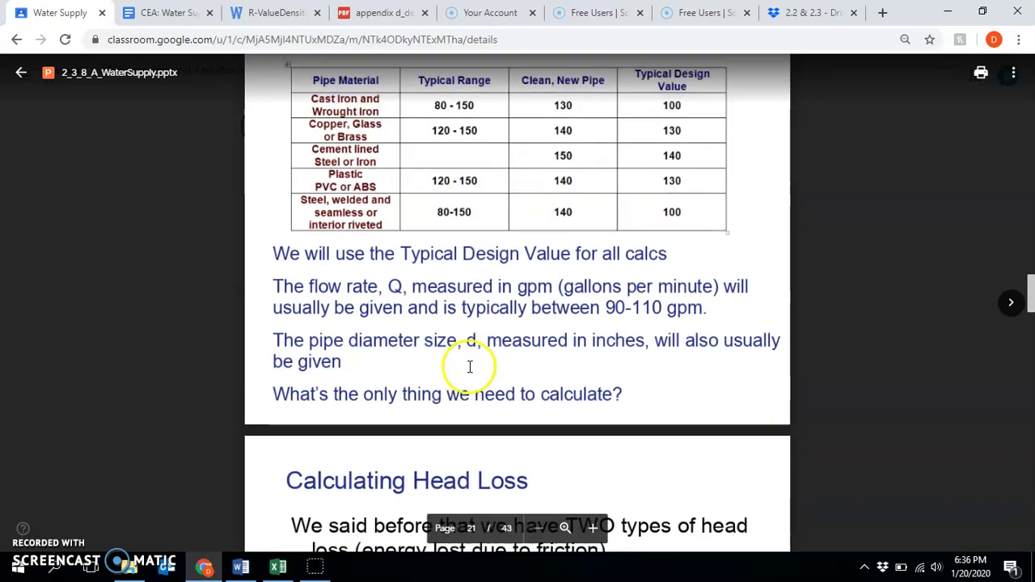
scroll(468, 366, up, 6)
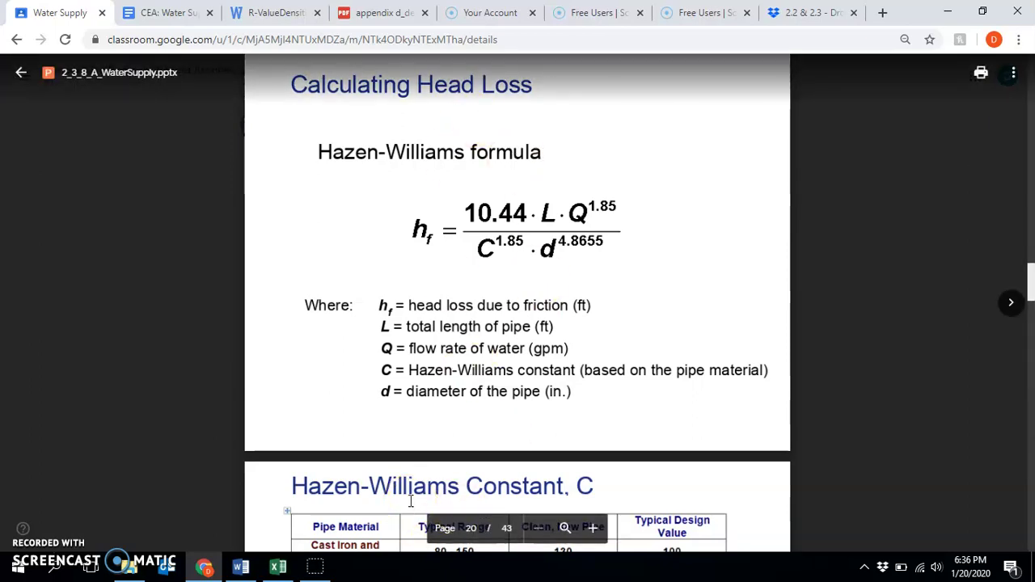
mouse_move(277, 568)
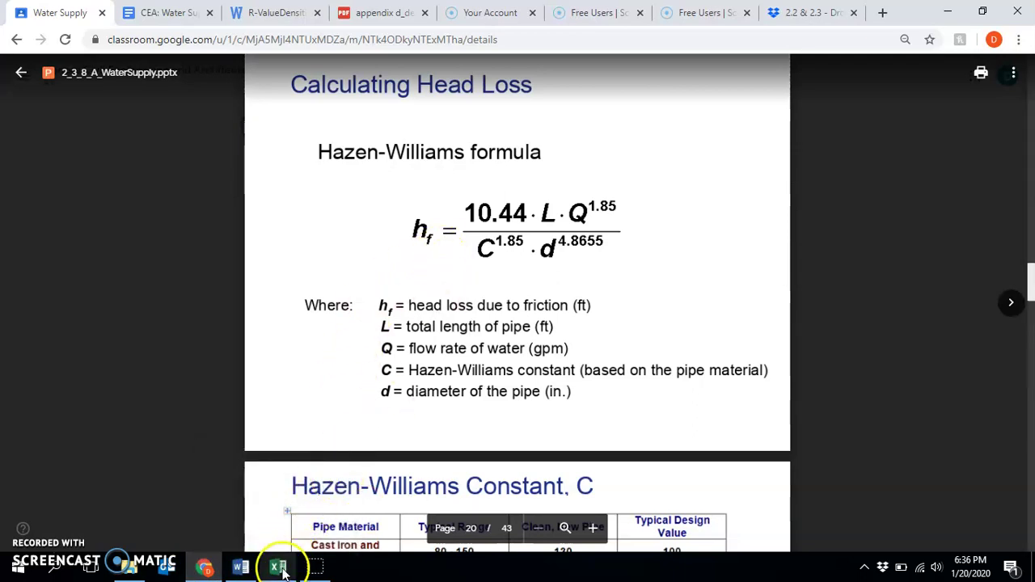
click(277, 569)
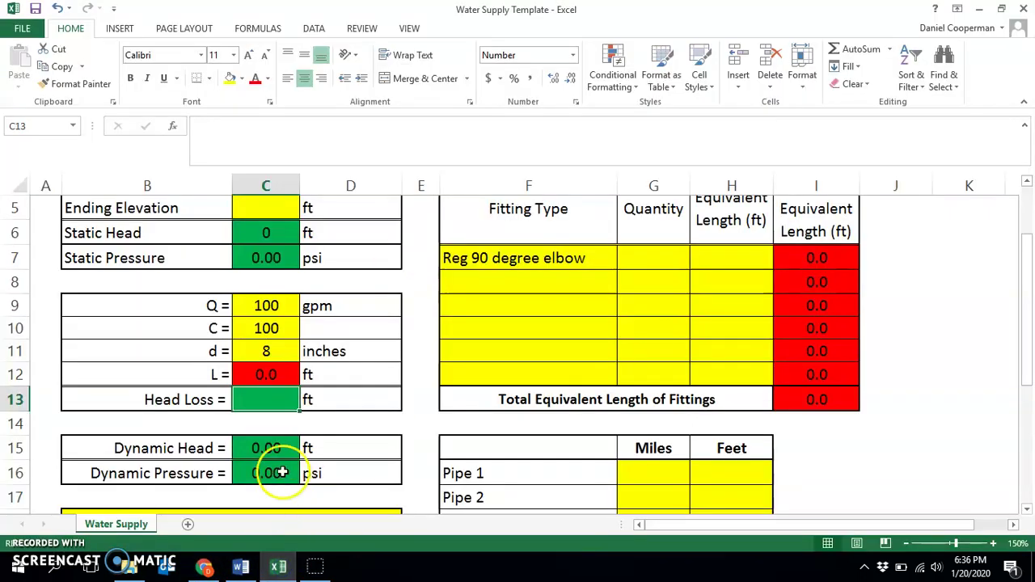
- Start the Head Loss formula in C13 with 10.44 times L times Q to the 1.85 power, followed by division: =10.44*C12*C9^1.85/
click(254, 161)
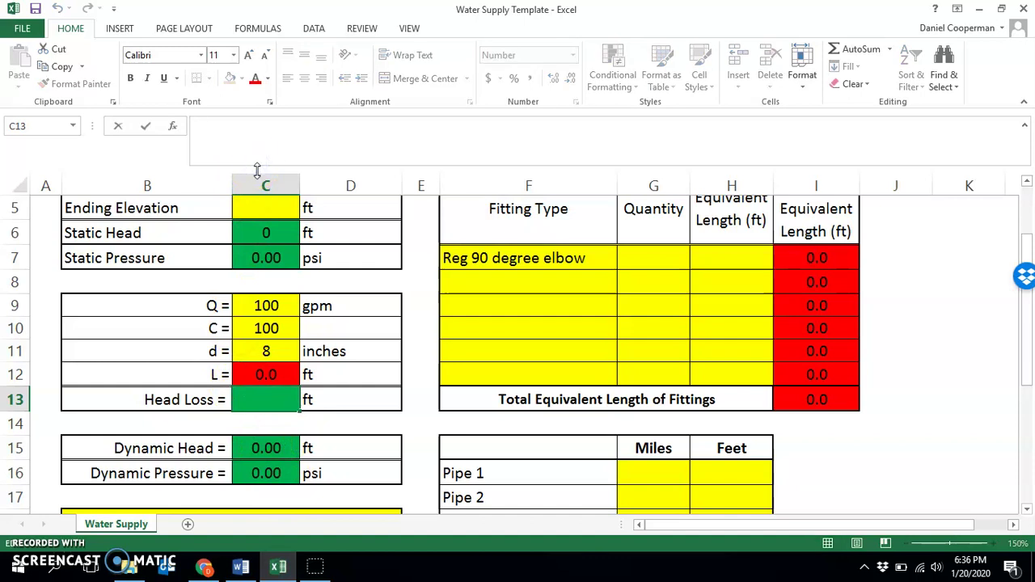
text(=)
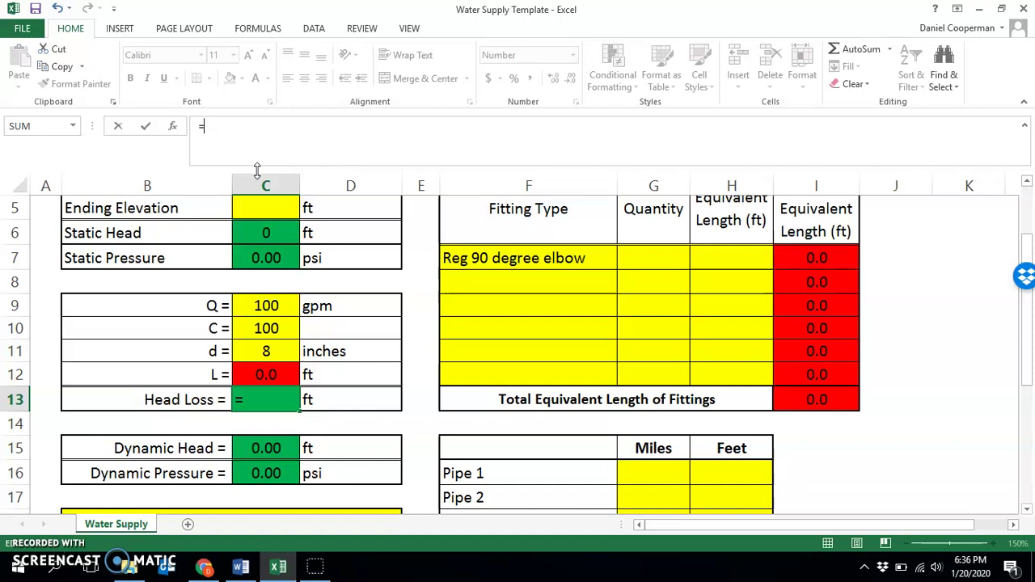
text(10.44*)
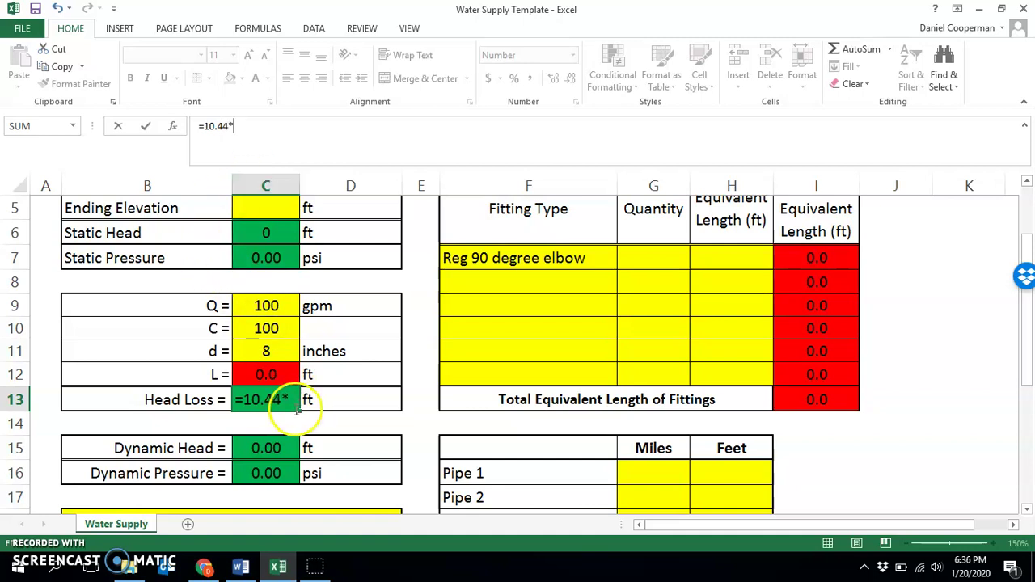
click(281, 375)
text(*)
click(279, 304)
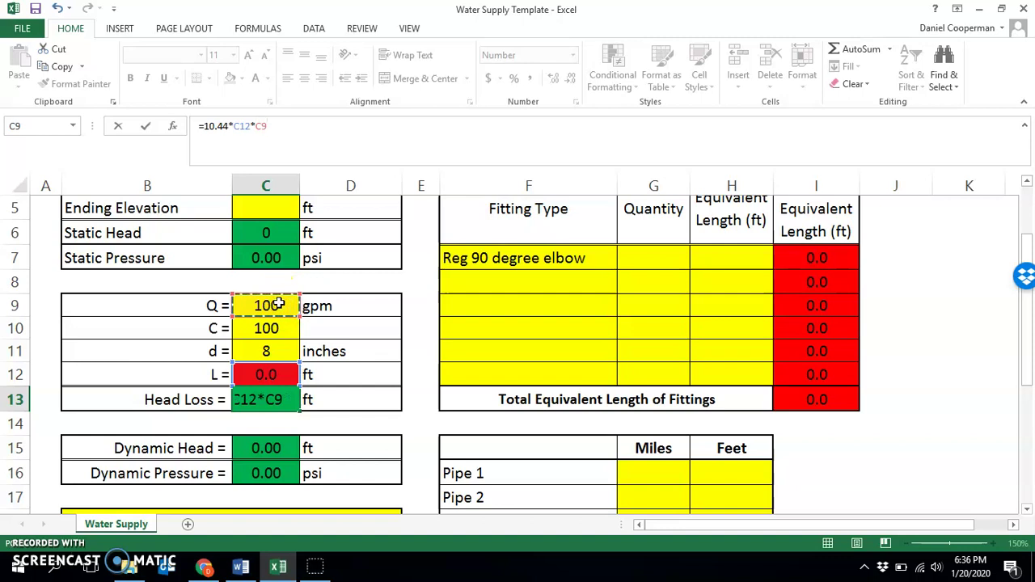
text(^1.8)
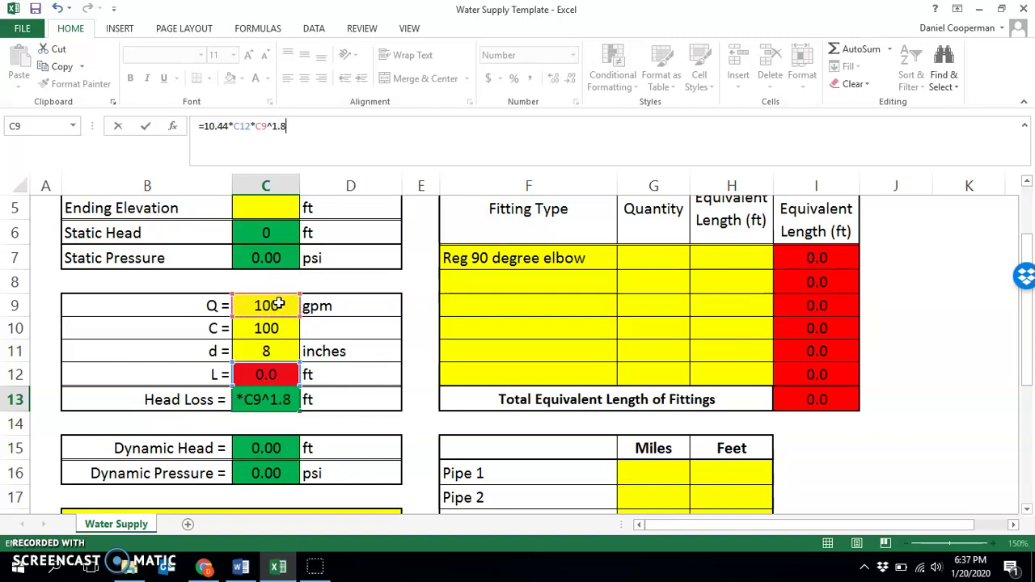
text(5/)
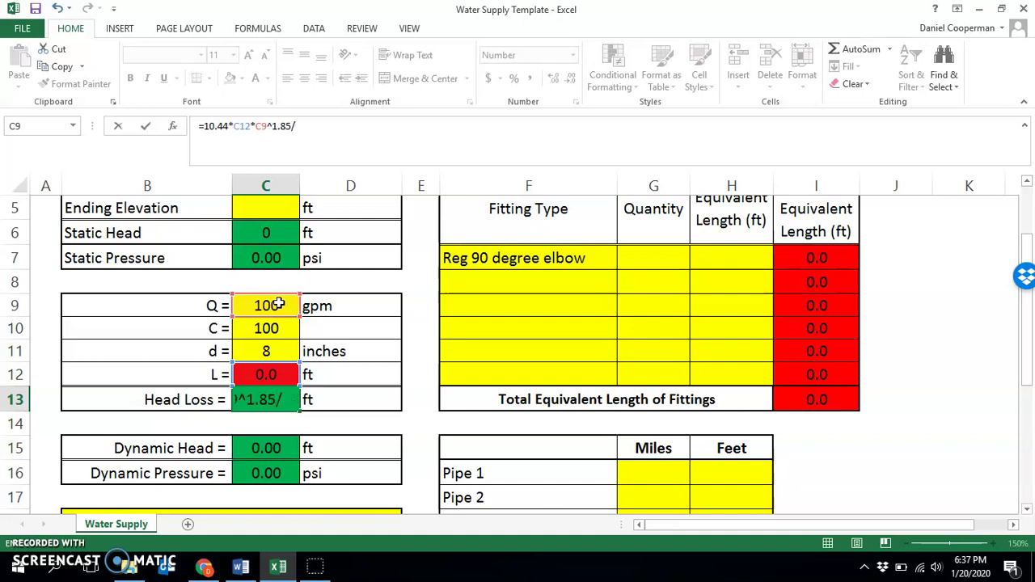
- Add the denominator C10^1.85*C11^4.8655 to the Head Loss formula, using C and d
click(273, 326)
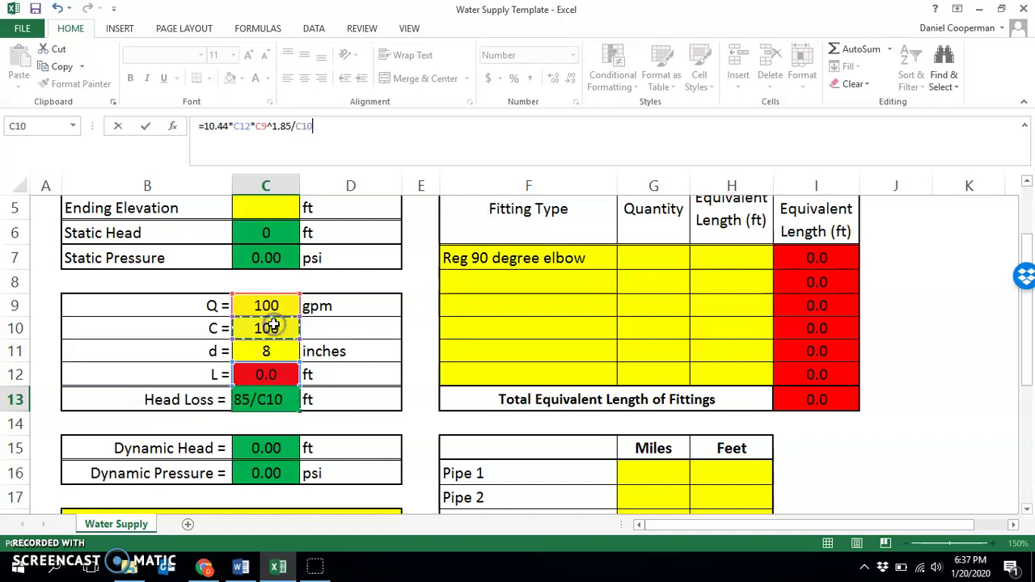
text(^1.85)
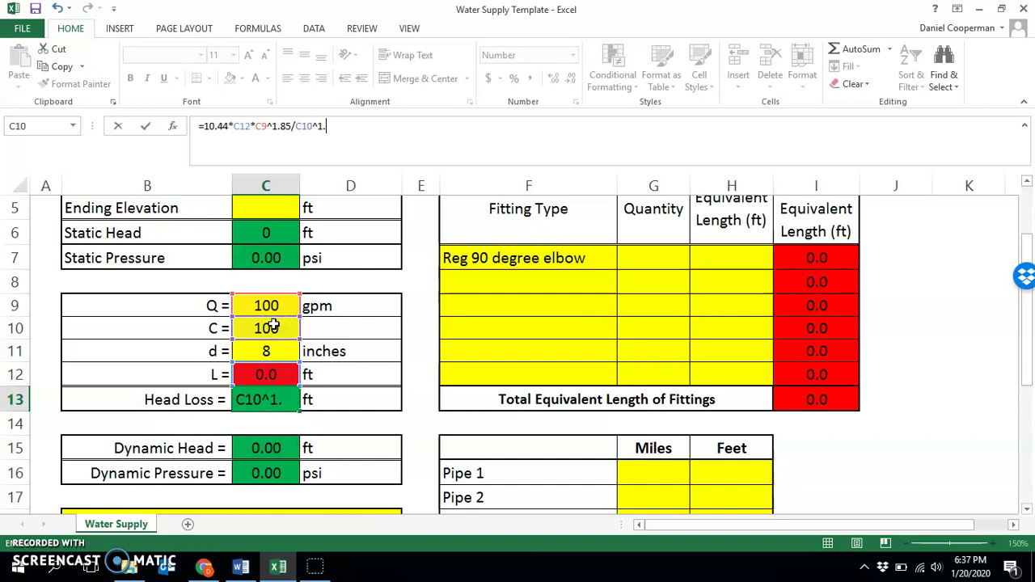
text(*)
click(263, 350)
text(^)
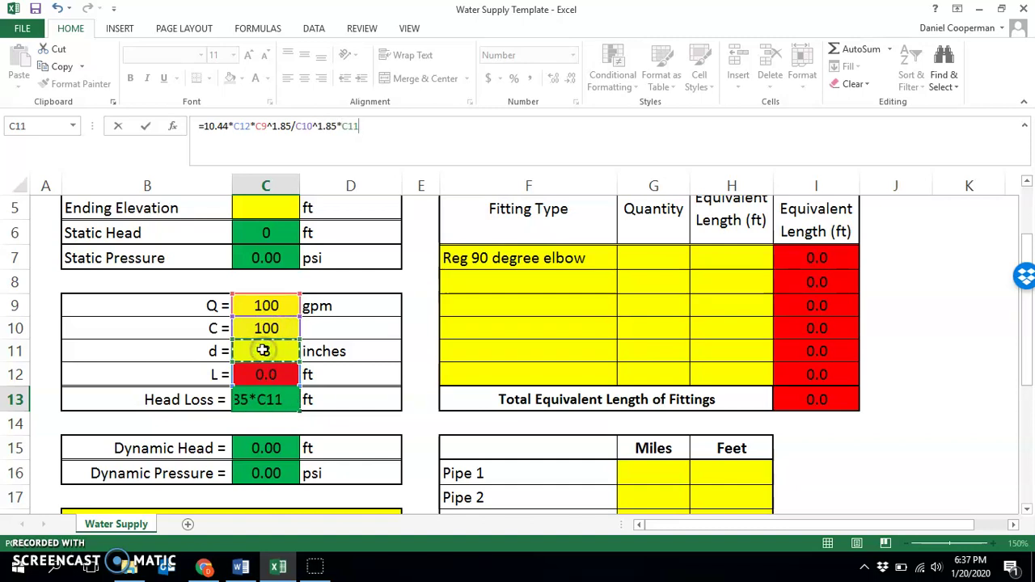
text(4.8655)
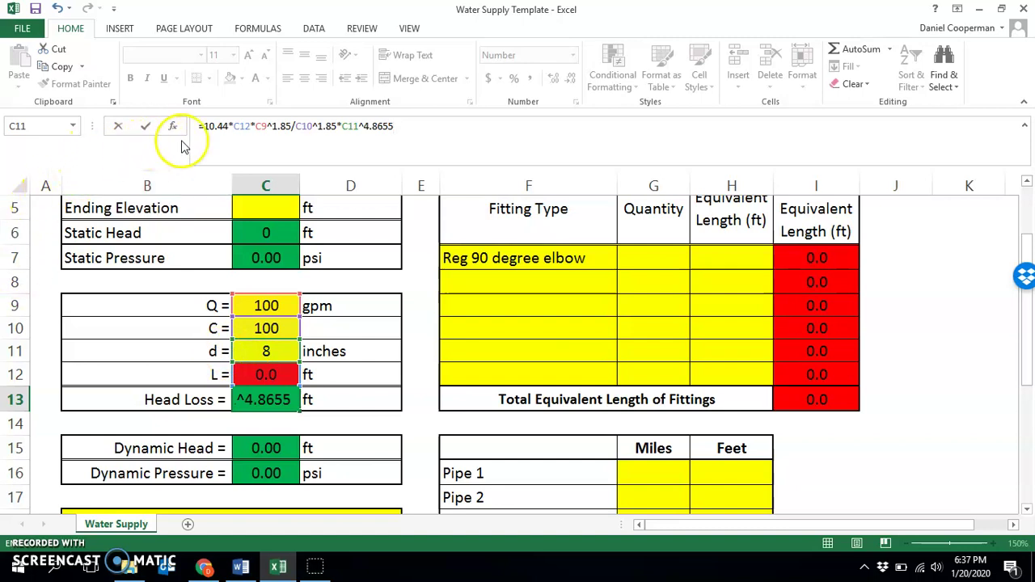
- Enclose the numerator and denominator in parentheses and enter the Head Loss formula as =(10.44*C12*C9^1.85)/(C10^1.85*C11^4.8655)
click(211, 126)
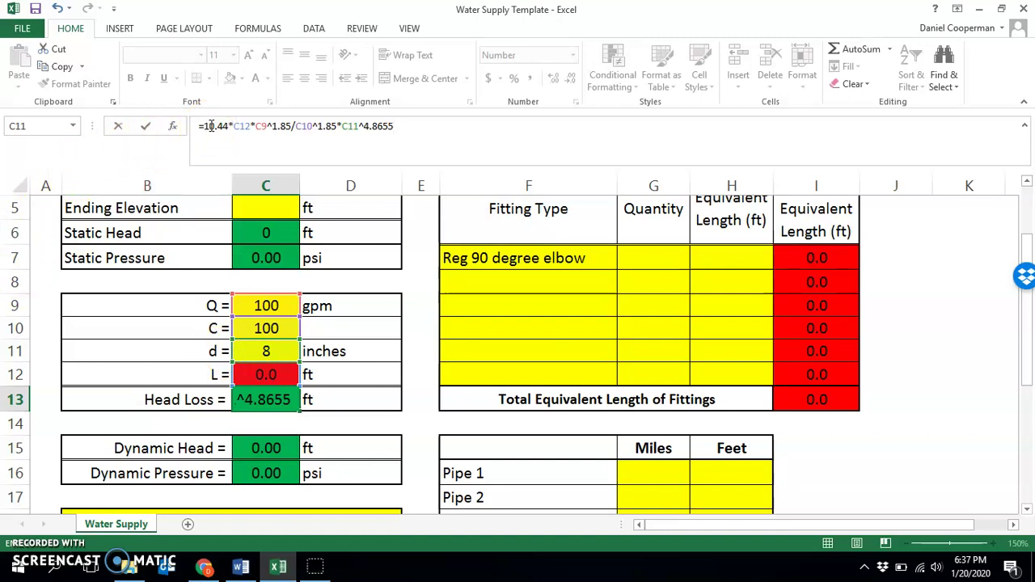
click(262, 133)
click(281, 133)
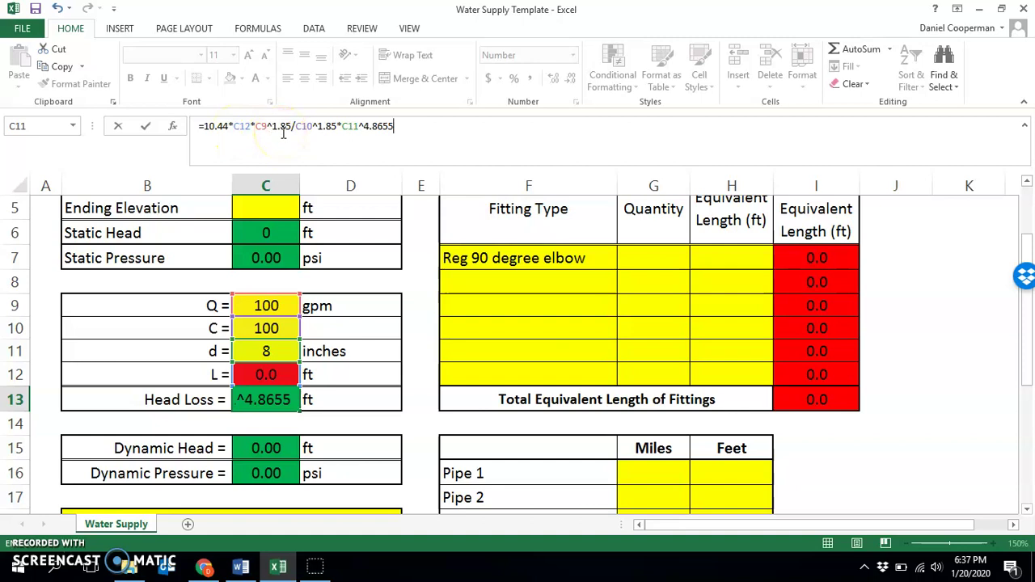
click(304, 131)
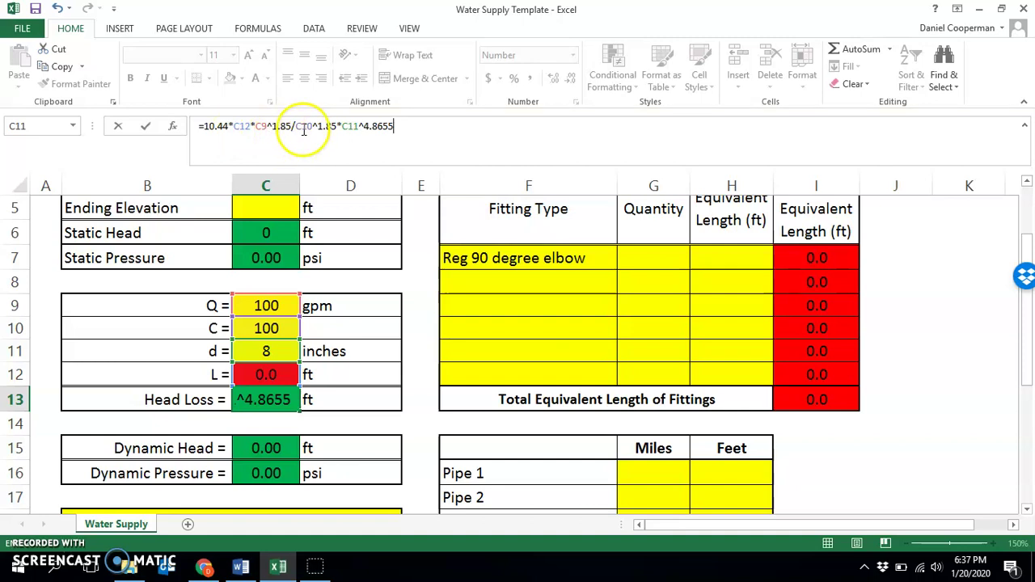
click(333, 131)
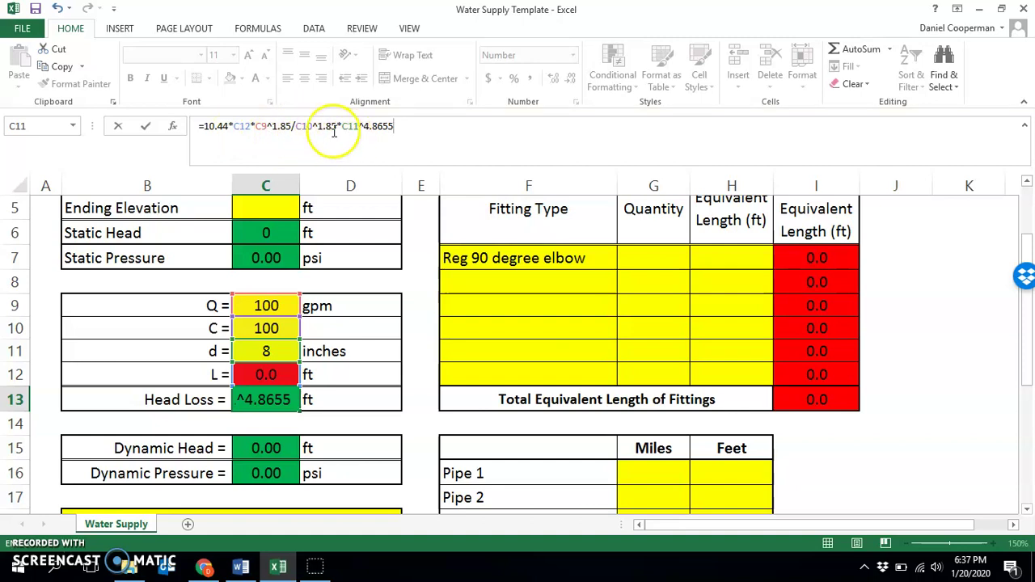
click(206, 128)
click(243, 127)
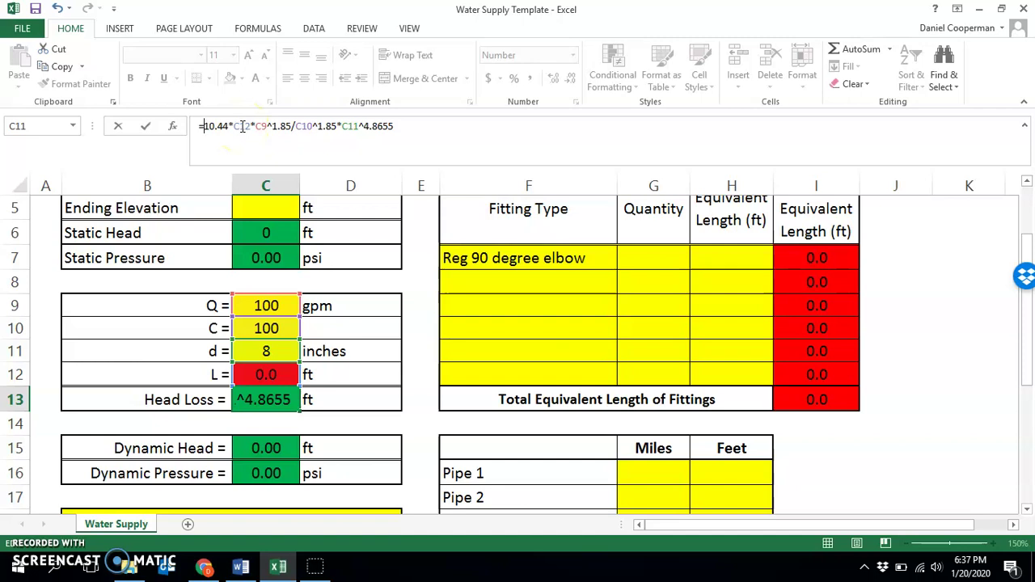
text(()
click(292, 127)
text())
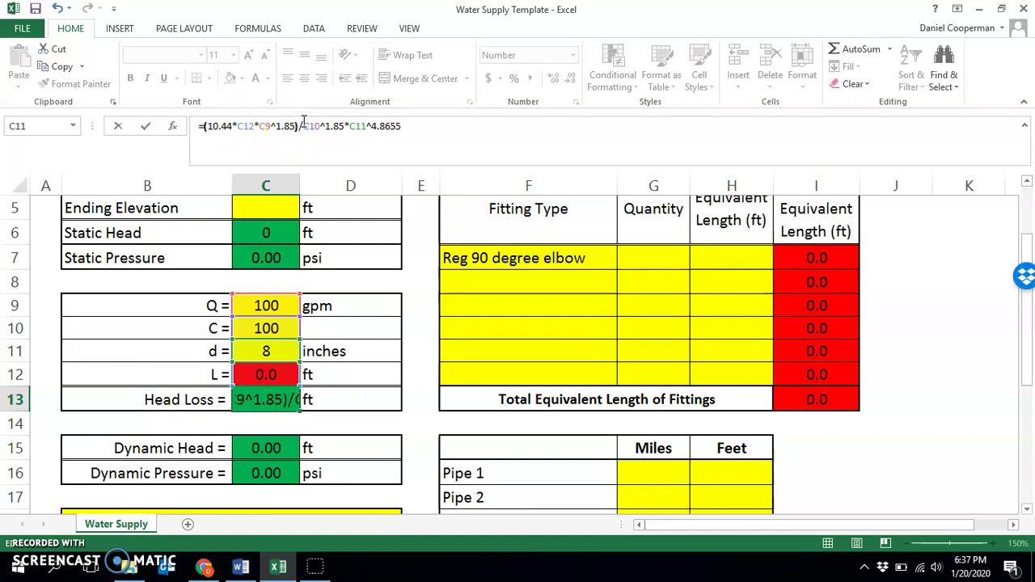
click(300, 126)
text(()
click(418, 127)
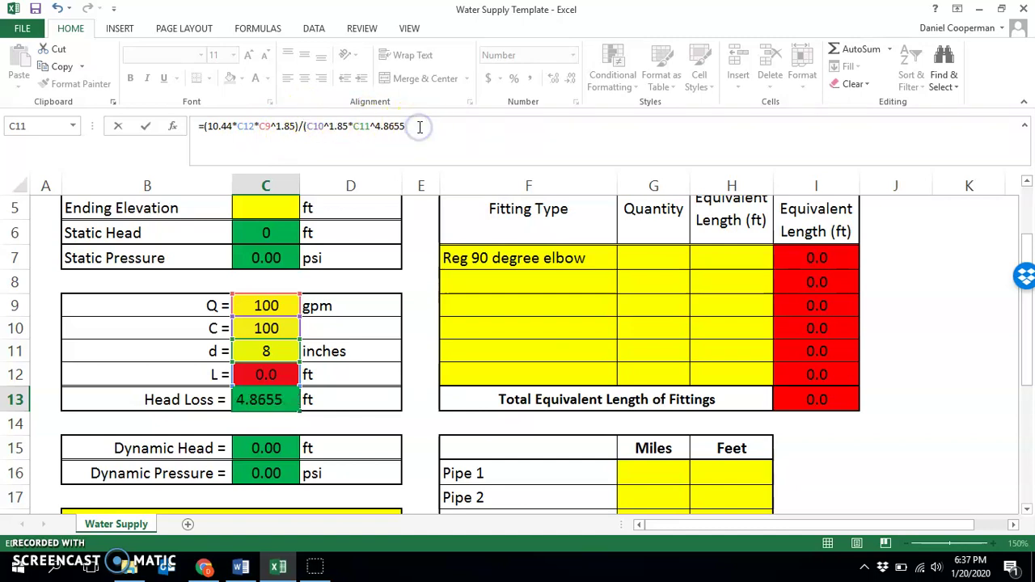
text())
key(Return)
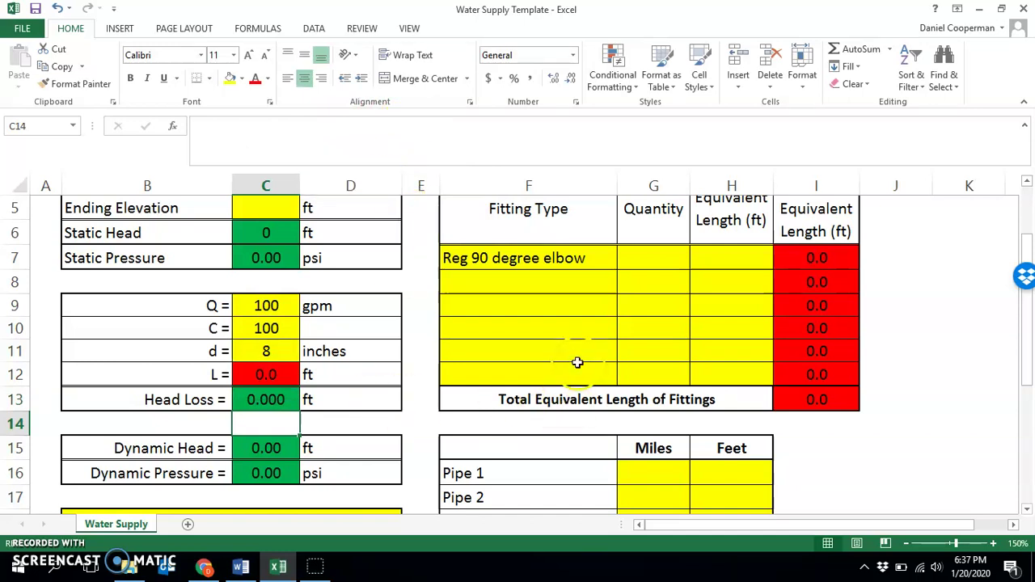
- Enter a quantity of 5 and an equivalent length of 7 ft for the Reg 90 degree elbow as test values
click(632, 260)
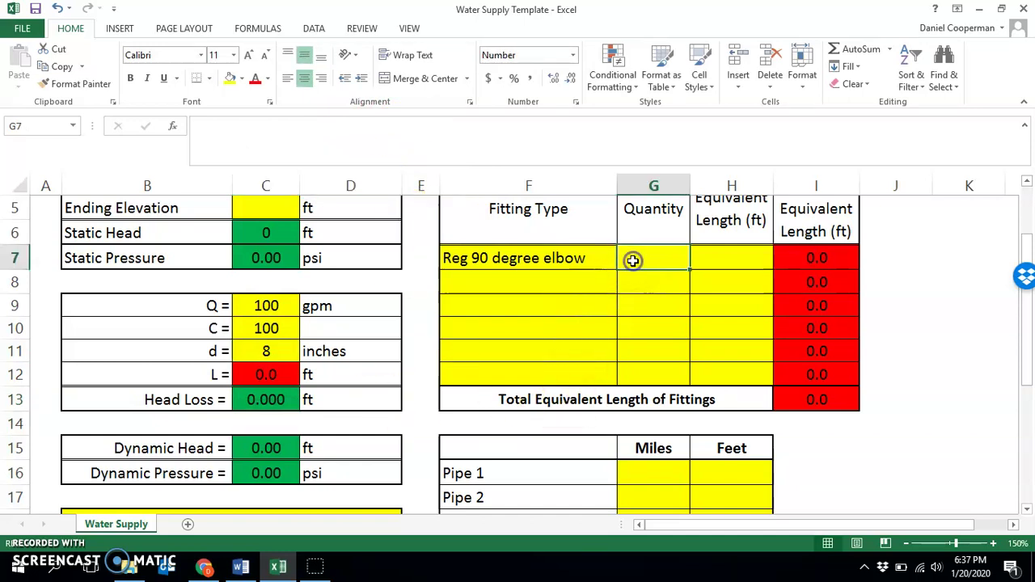
text(5)
click(720, 258)
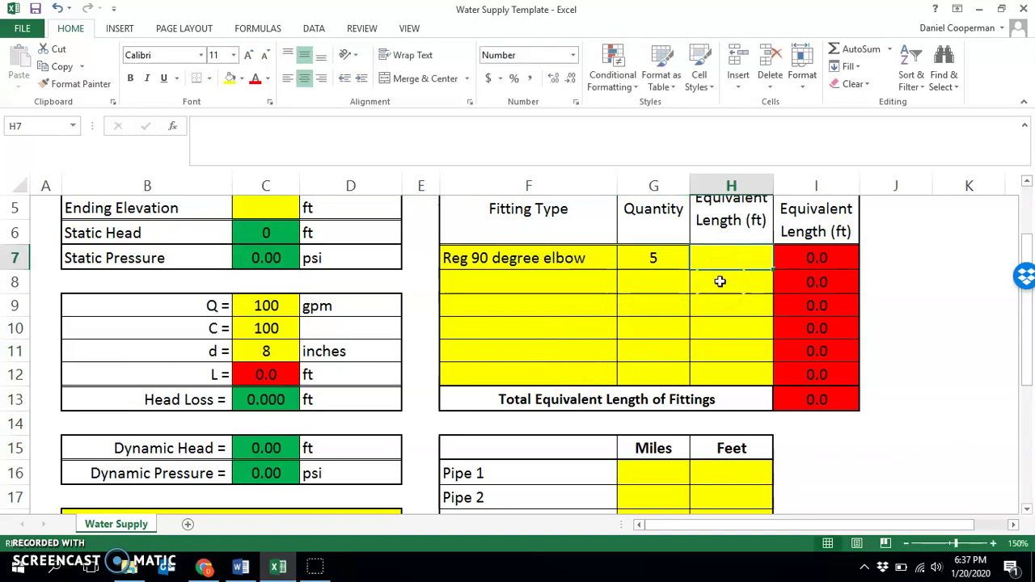
text(7)
click(722, 311)
- Enter a test length of 2 miles for Pipe 1 in G16
scroll(649, 338, down, 2)
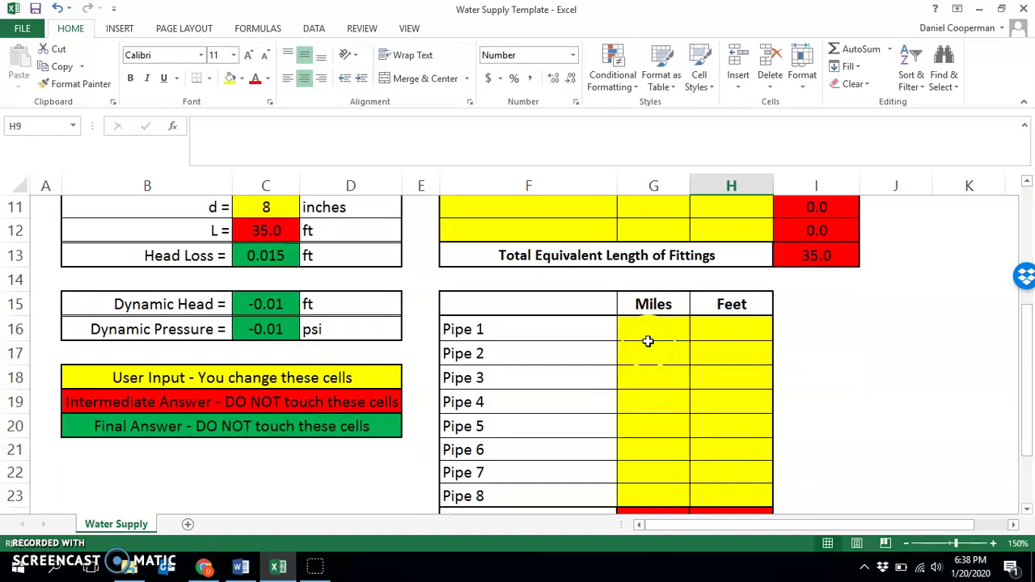
click(650, 333)
text(2)
click(667, 436)
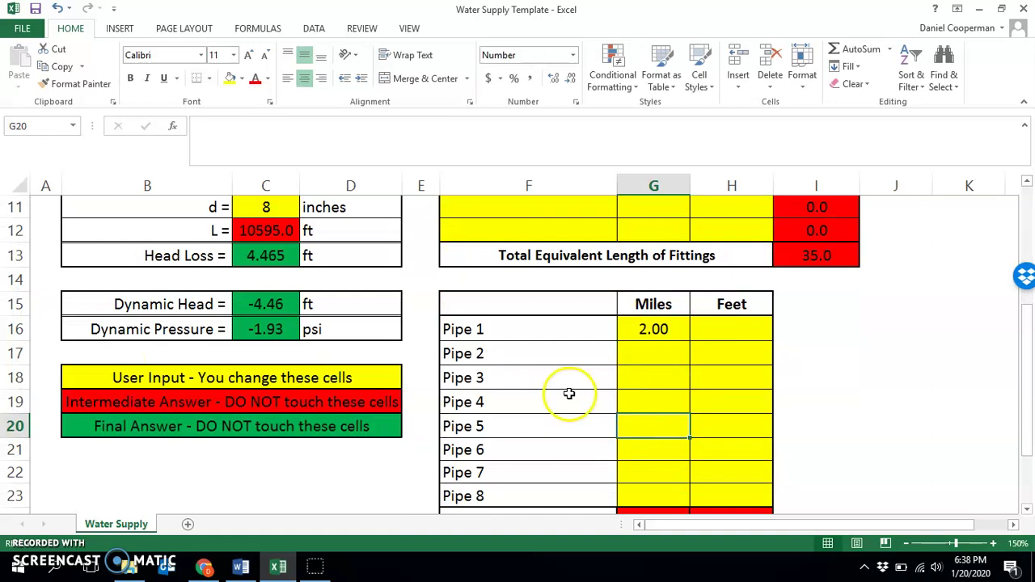
- Set the Starting Elevation to 100 ft and the Ending Elevation to 30 ft, and review the calculated heads and pressures
scroll(566, 393, up, 4)
click(292, 267)
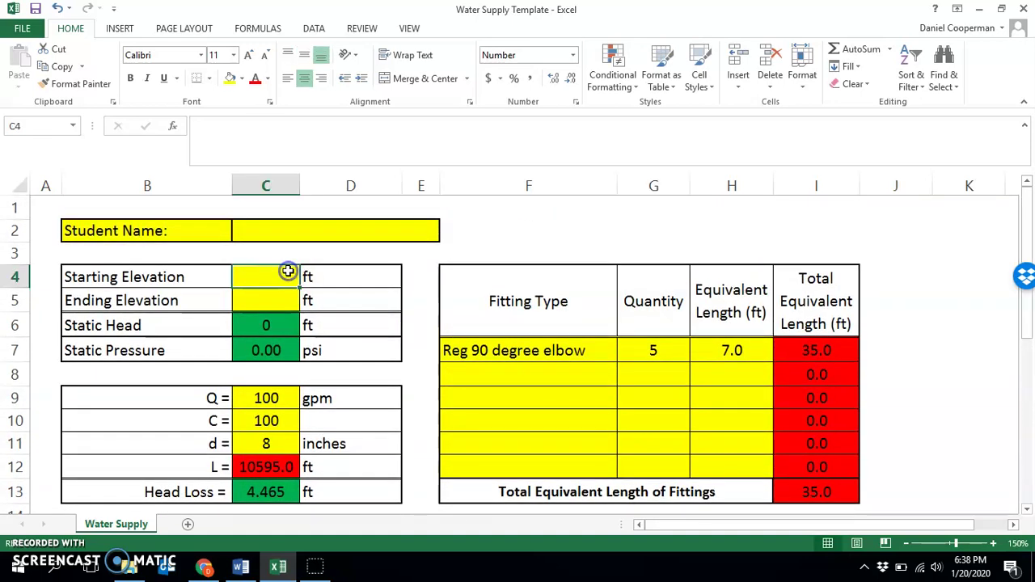
text(100)
click(284, 297)
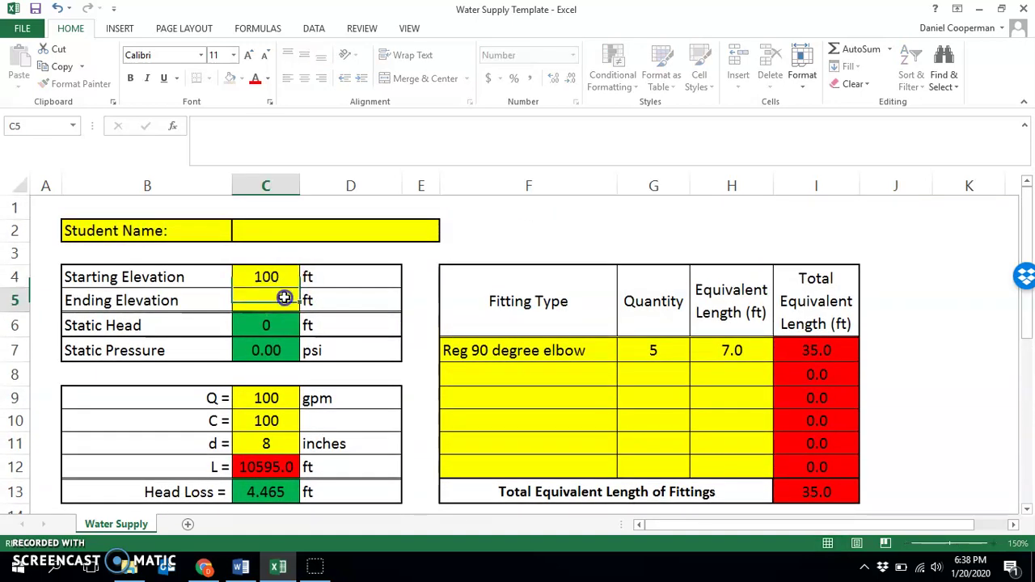
text(30)
key(Return)
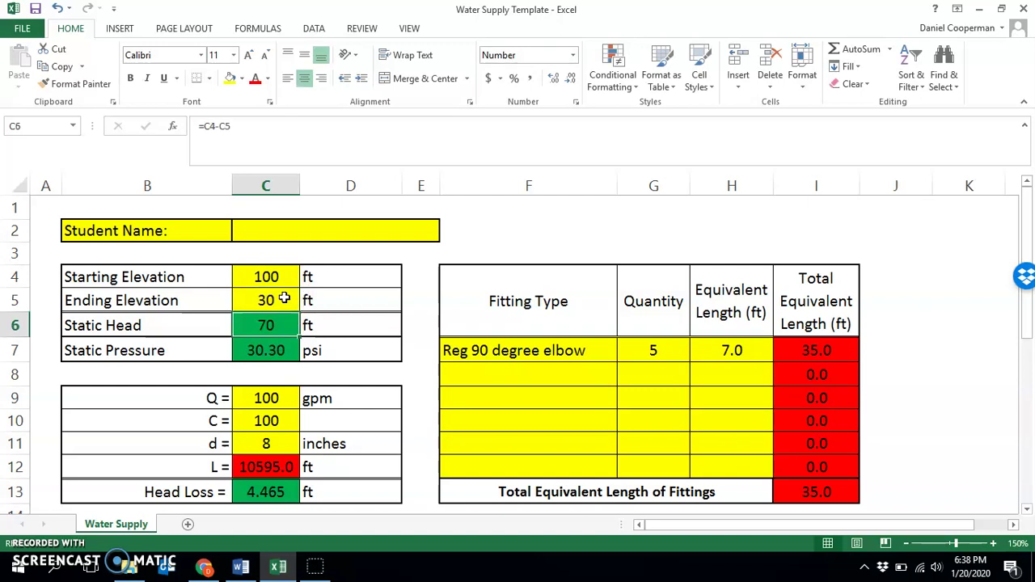
scroll(204, 319, down, 2)
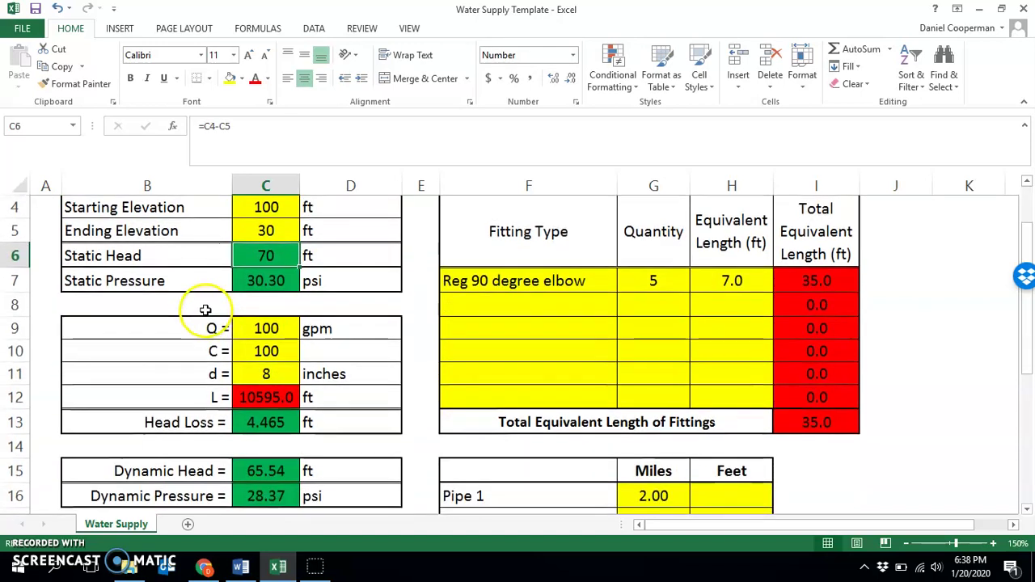
scroll(204, 294, down, 2)
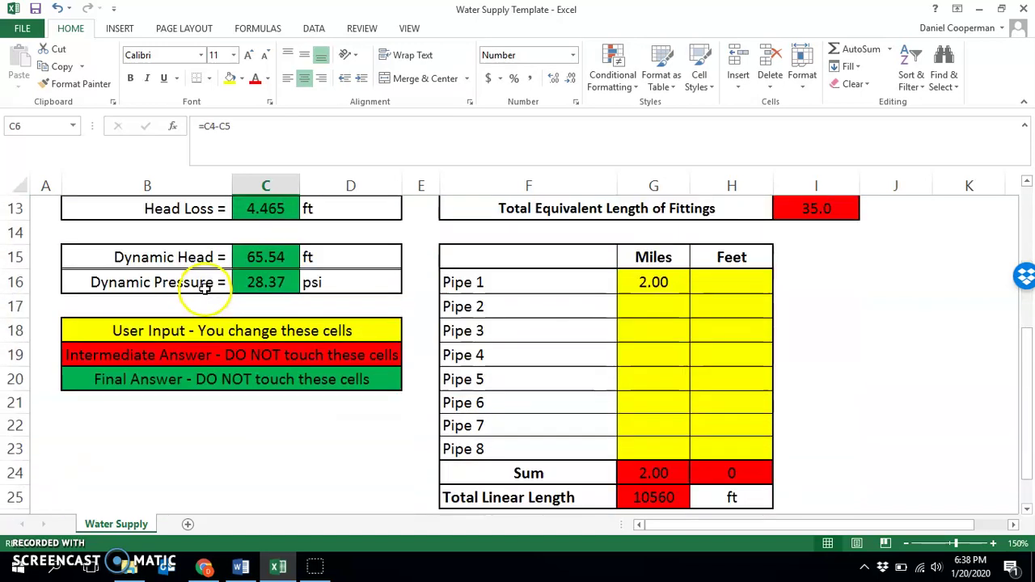
scroll(199, 287, up, 2)
scroll(199, 287, up, 2)
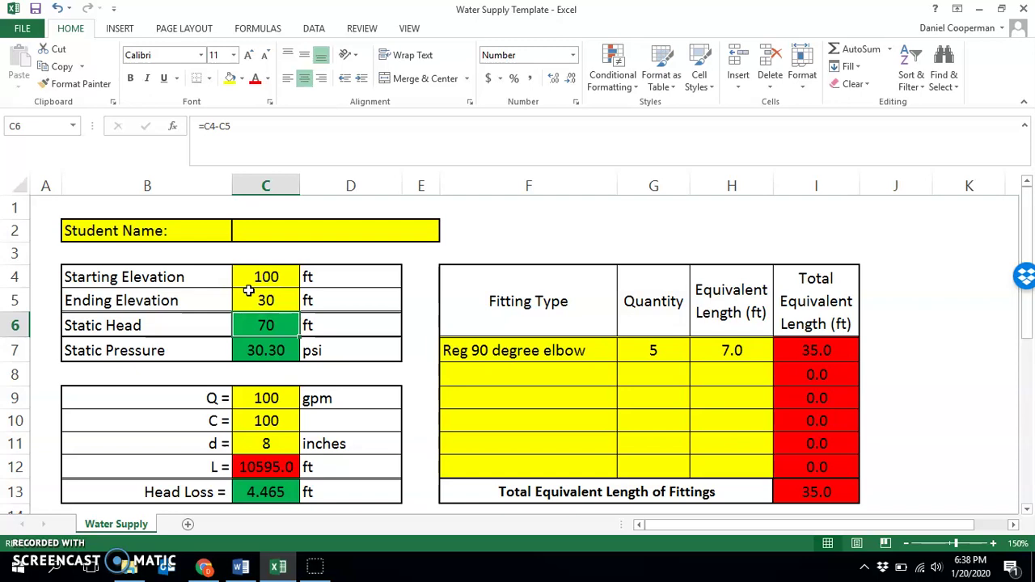
- Clear both elevation inputs in C4:C5 and the Reg 90 degree elbow's type, quantity and equivalent length
drag(254, 273, 262, 288)
key(Delete)
drag(477, 350, 710, 396)
key(Delete)
- Clear the Q, C and d inputs in C9:C11 and the miles entry for Pipe 1
drag(278, 392, 278, 445)
key(Delete)
scroll(337, 381, down, 2)
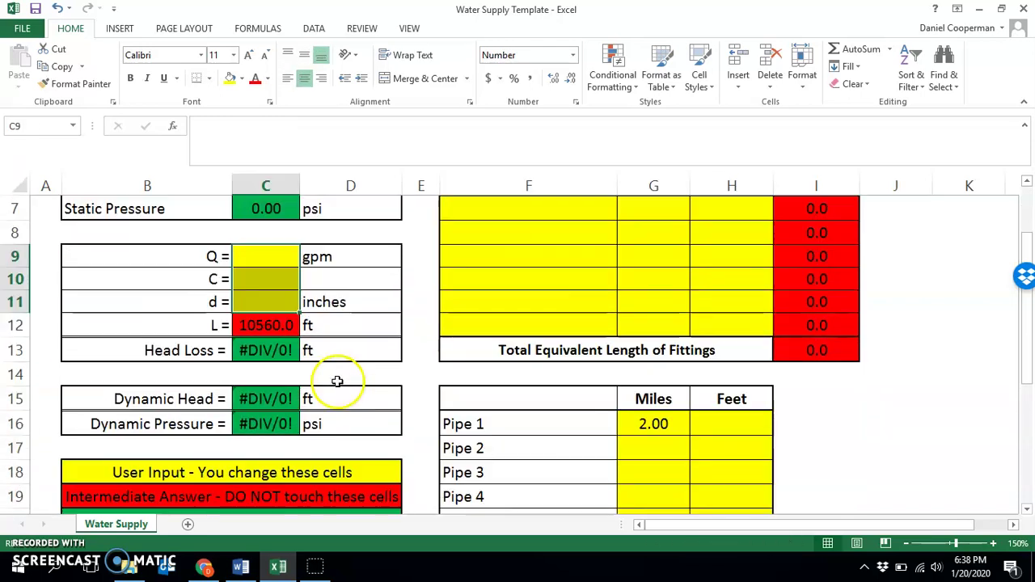
click(655, 424)
key(Delete)
scroll(454, 348, up, 2)
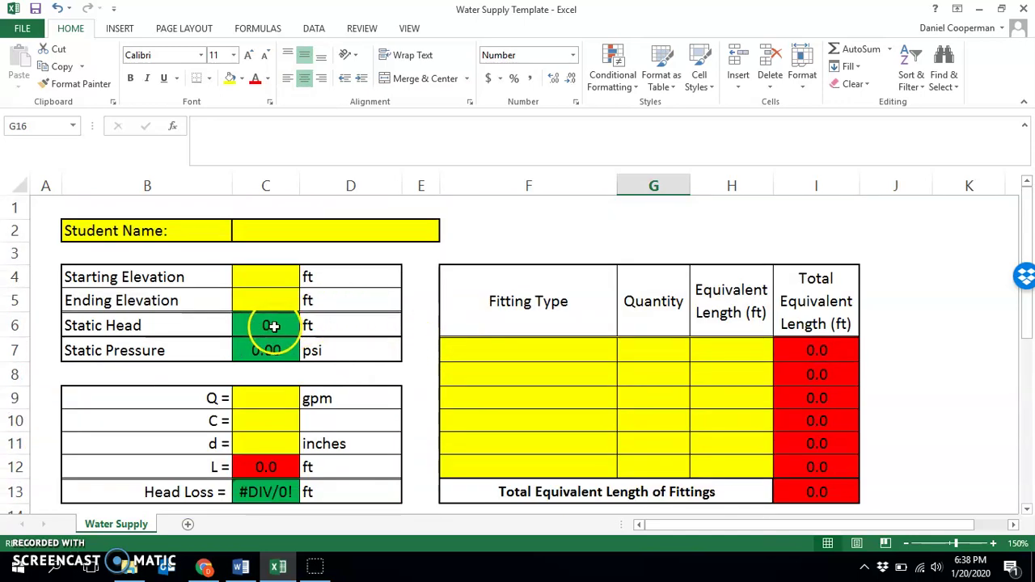
scroll(488, 347, down, 3)
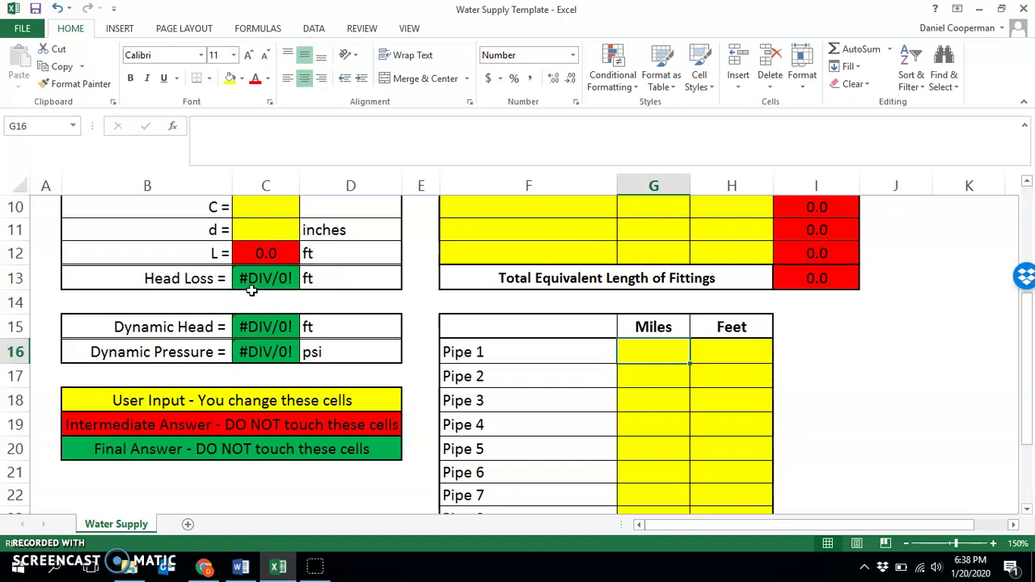
scroll(364, 325, up, 1)
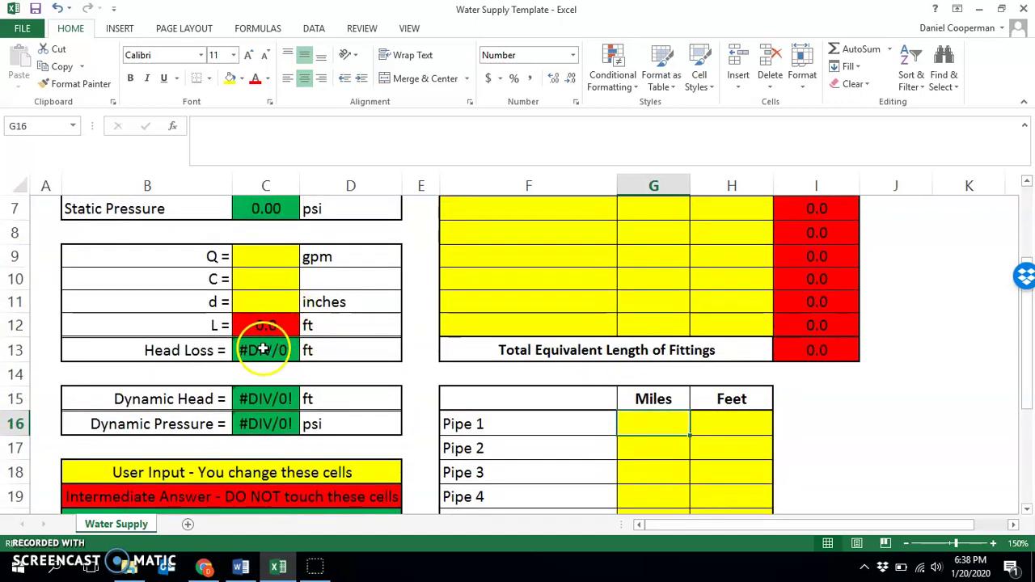